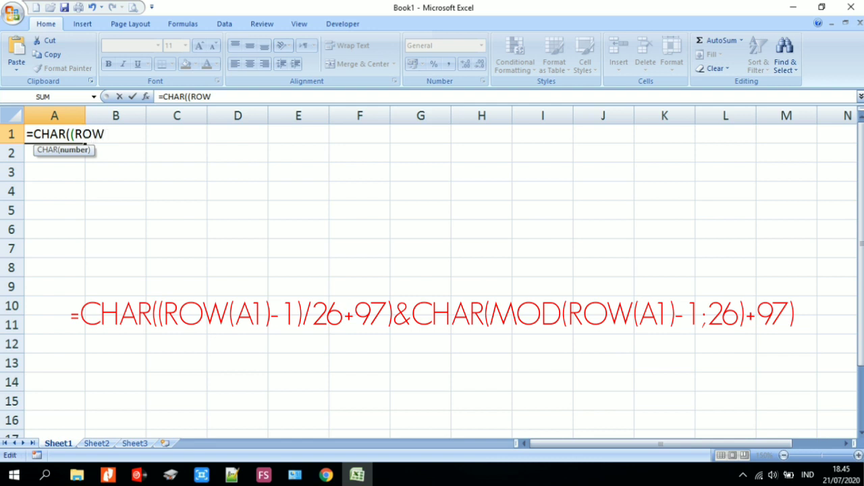
Complete the first part of the formula in cell A1 so it reads =CHAR((ROW(A1)-1)/26+97)
{"action": "type", "text": "("}
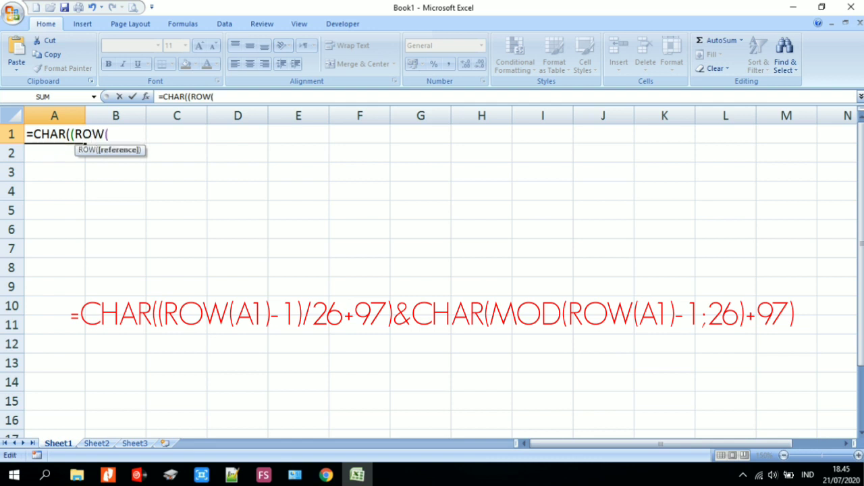
{"action": "type", "text": "A1)-1"}
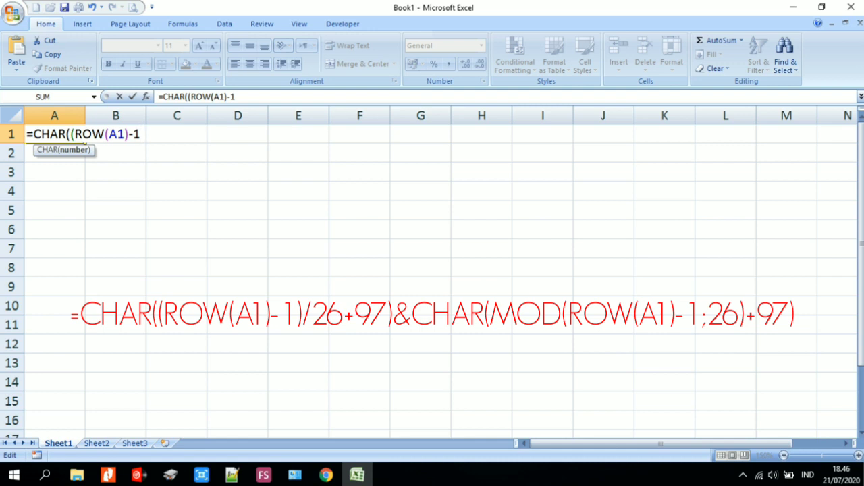
{"action": "type", "text": ")"}
{"action": "type", "text": "/26+97"}
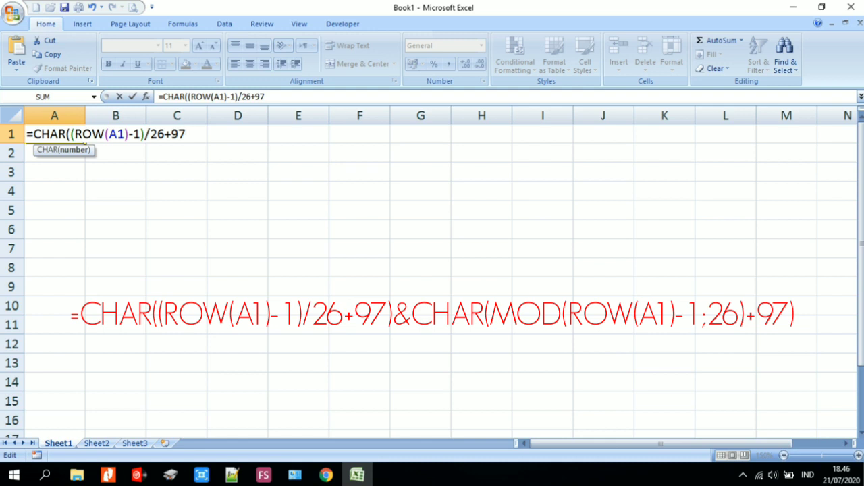
{"action": "type", "text": ")"}
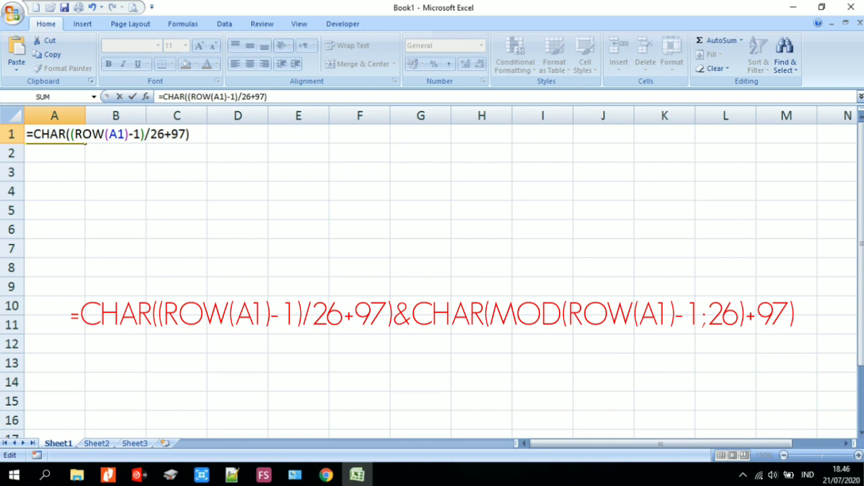
Append &CHAR(MOD(ROW to the formula in cell A1 to begin the second-letter part
{"action": "type", "text": "&CHAR"}
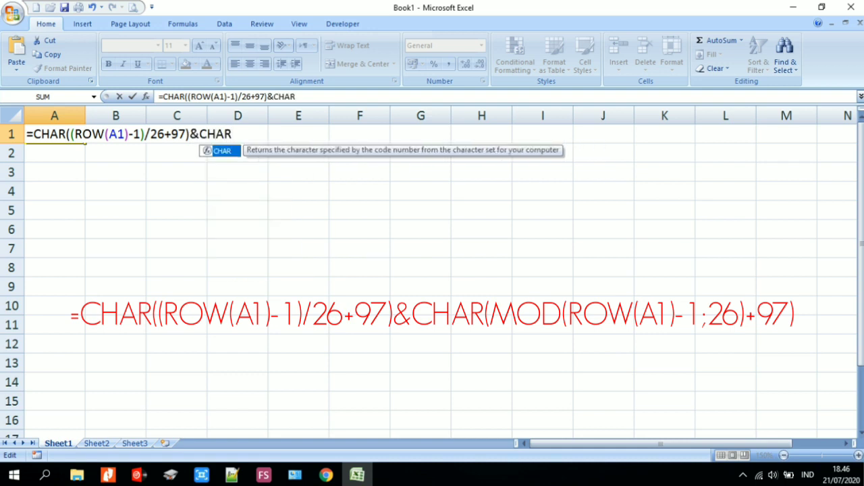
{"action": "type", "text": "(MOD"}
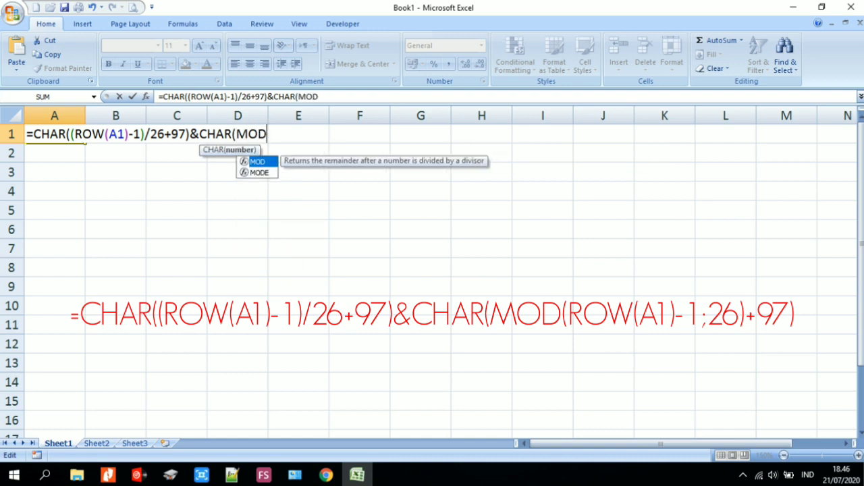
{"action": "type", "text": "(ROW"}
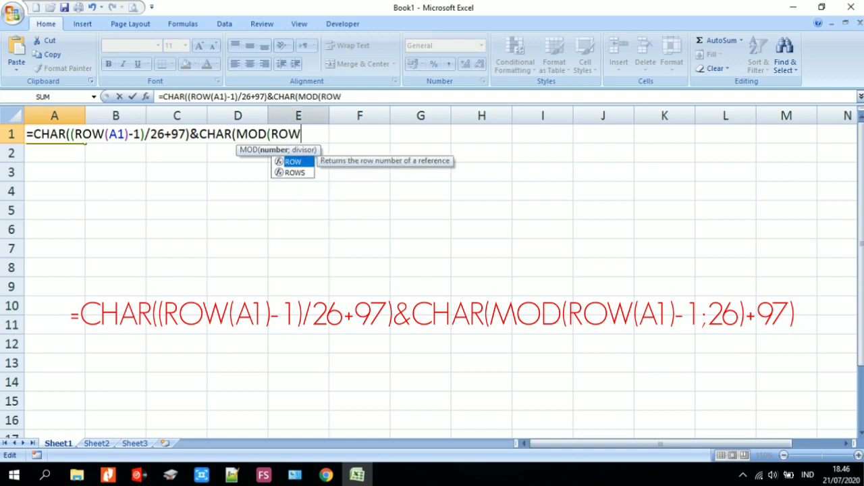
{"action": "key", "text": "shift+Left"}
{"action": "key", "text": "shift+Left"}
{"action": "key", "text": "shift+Left"}
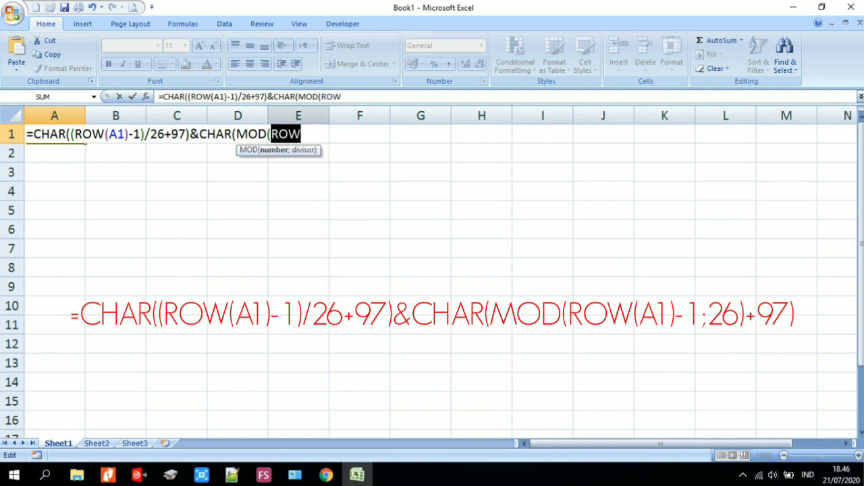
{"action": "key", "text": "shift+Right"}
{"action": "key", "text": "shift+Right"}
{"action": "key", "text": "shift+Right"}
{"action": "key", "text": "shift+Left"}
{"action": "key", "text": "shift+Left"}
{"action": "key", "text": "shift+Left"}
{"action": "key", "text": "shift+Right"}
{"action": "key", "text": "shift+Right"}
{"action": "key", "text": "shift+Right"}
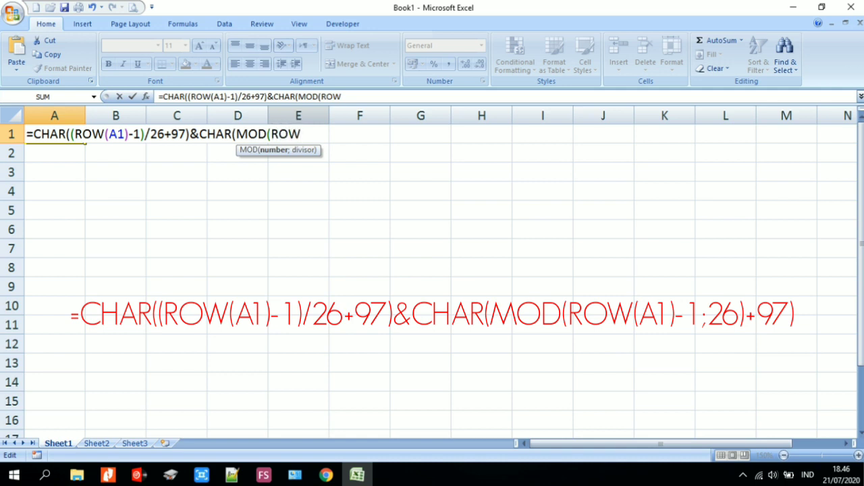
{"action": "key", "text": "shift+Left"}
{"action": "key", "text": "shift+Left"}
{"action": "key", "text": "shift+Left"}
{"action": "key", "text": "shift+Right"}
{"action": "key", "text": "shift+Right"}
{"action": "key", "text": "shift+Right"}
{"action": "key", "text": "shift+Left"}
{"action": "key", "text": "shift+Left"}
{"action": "key", "text": "shift+Left"}
{"action": "left_click_drag", "start_coordinate": [76, 134], "coordinate": [105, 134]}
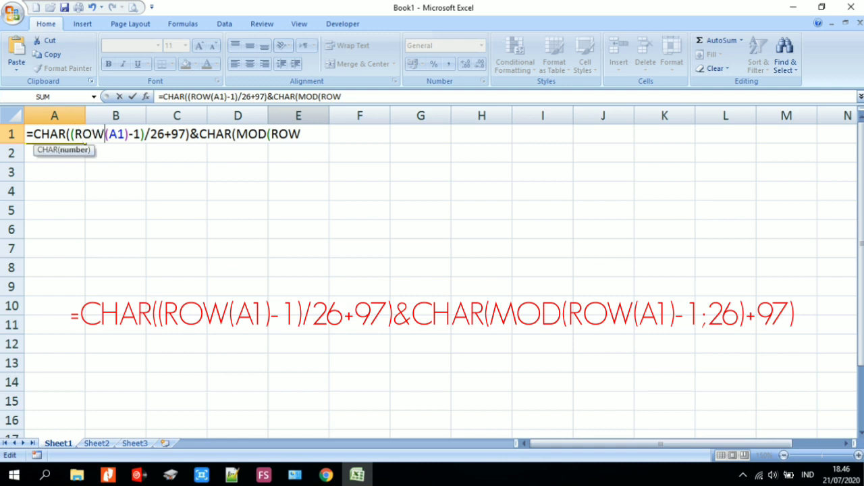
{"action": "key", "text": "End"}
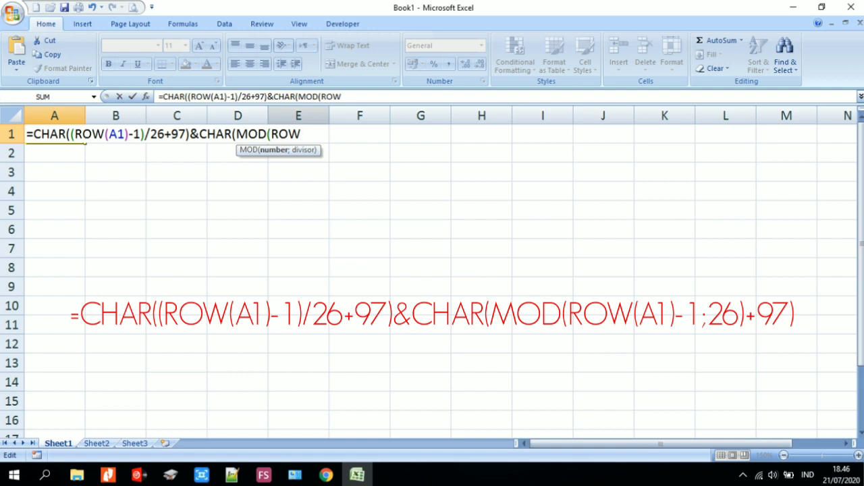
Continue the A1 formula after the second ROW with (A1)-1;26)+97
{"action": "type", "text": "(A"}
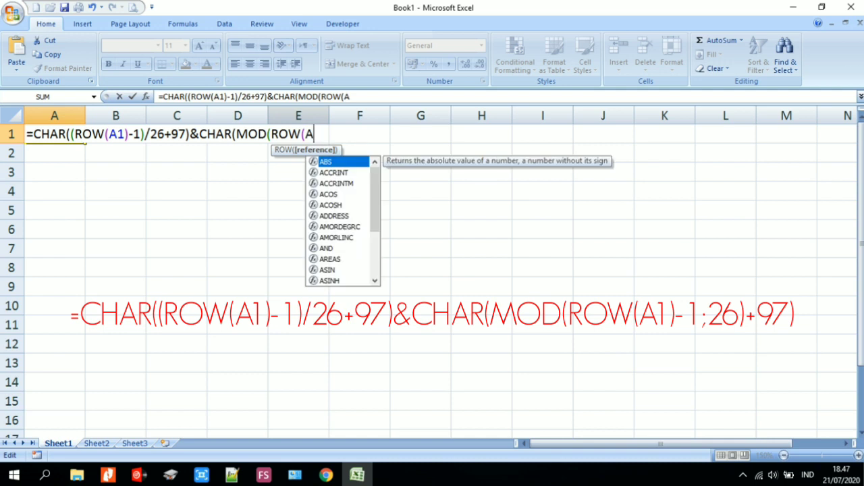
{"action": "type", "text": "1"}
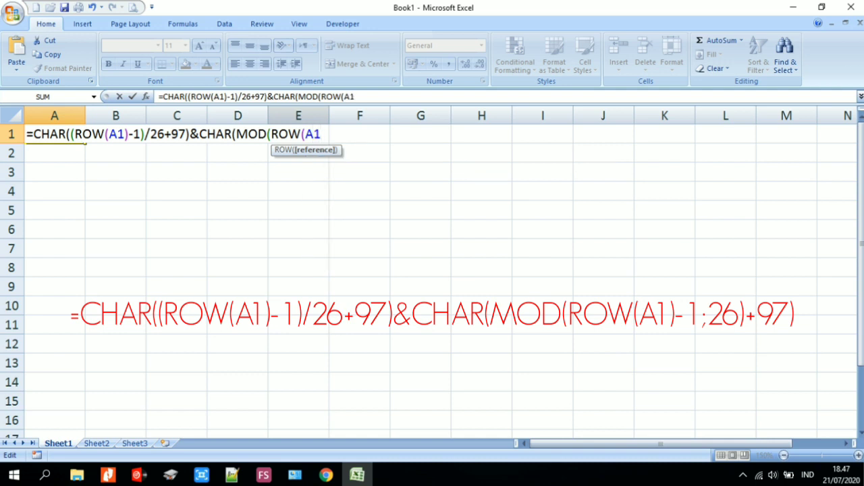
{"action": "type", "text": ")"}
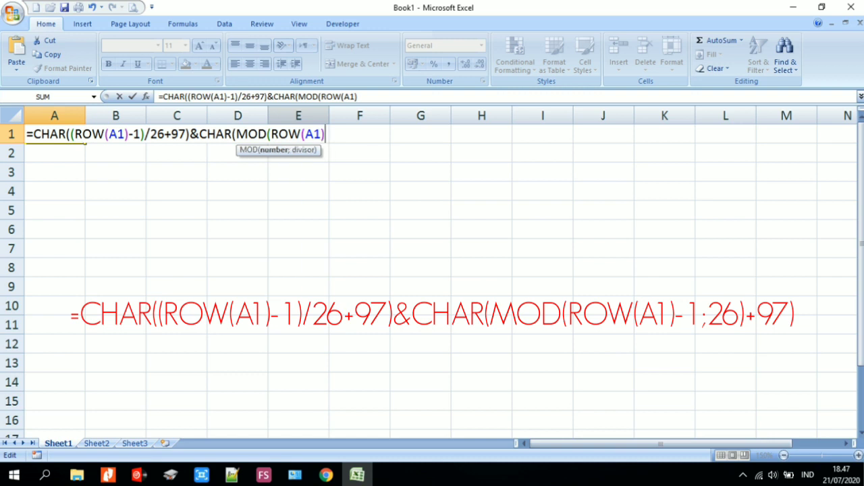
{"action": "type", "text": "-1;"}
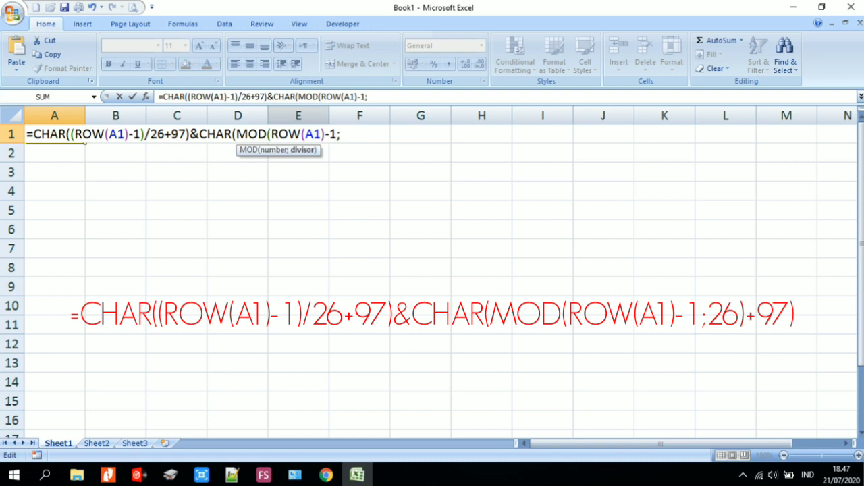
{"action": "type", "text": "26)"}
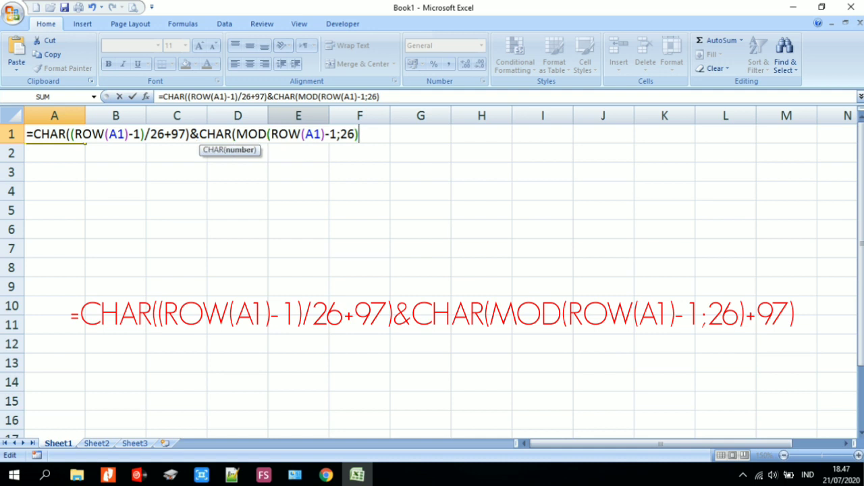
{"action": "type", "text": "+97"}
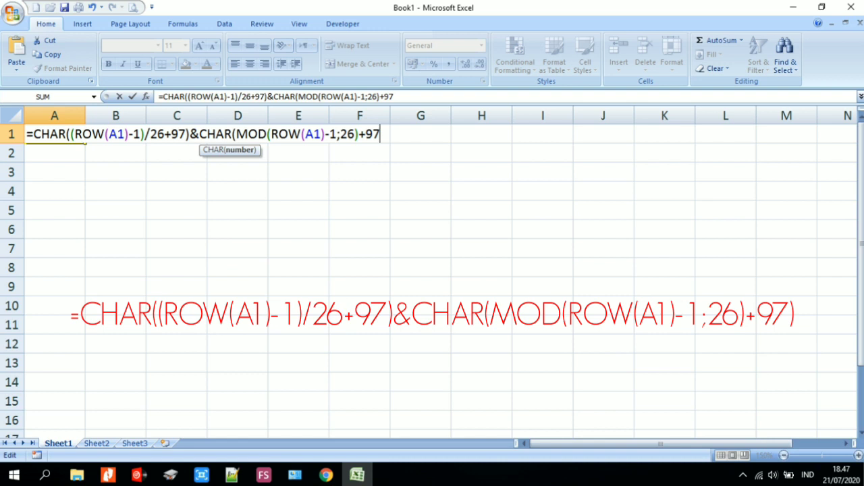
{"action": "key", "text": "shift+Left"}
{"action": "key", "text": "shift+Left"}
{"action": "key", "text": "shift+Left"}
{"action": "key", "text": "shift+Left"}
{"action": "key", "text": "shift+Left"}
{"action": "key", "text": "shift+Left"}
{"action": "key", "text": "shift+Left"}
{"action": "key", "text": "shift+Left"}
{"action": "key", "text": "shift+Left"}
{"action": "key", "text": "shift+Left"}
{"action": "key", "text": "shift+Left"}
{"action": "key", "text": "shift+Left"}
{"action": "key", "text": "shift+Left"}
{"action": "key", "text": "shift+Left"}
{"action": "key", "text": "shift+Left"}
{"action": "key", "text": "shift+Left"}
{"action": "key", "text": "shift+Left"}
{"action": "key", "text": "shift+Left"}
{"action": "key", "text": "shift+Left"}
{"action": "key", "text": "shift+Left"}
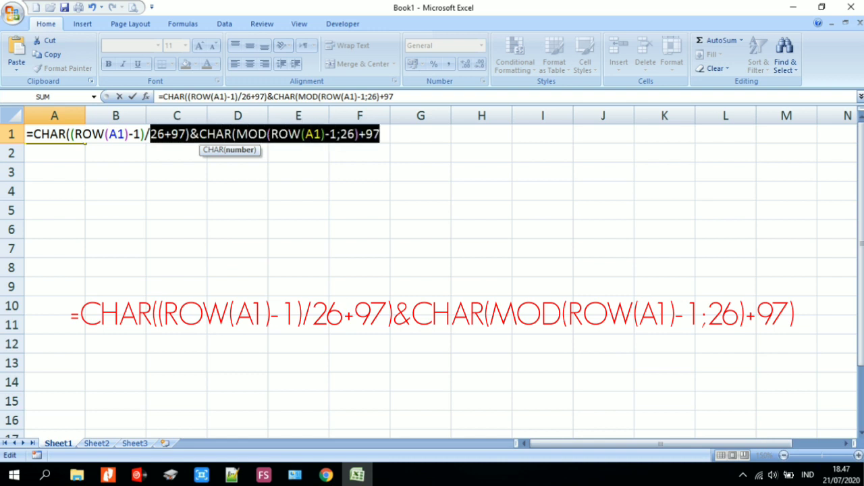
{"action": "key", "text": "shift+Left"}
{"action": "key", "text": "shift+Left"}
{"action": "key", "text": "shift+Left"}
{"action": "key", "text": "shift+Right"}
{"action": "key", "text": "shift+Right"}
{"action": "key", "text": "shift+Right"}
{"action": "key", "text": "shift+Right"}
{"action": "key", "text": "shift+Right"}
{"action": "key", "text": "shift+Right"}
{"action": "key", "text": "shift+Right"}
{"action": "key", "text": "shift+Right"}
{"action": "key", "text": "shift+Right"}
{"action": "key", "text": "shift+Right"}
{"action": "key", "text": "shift+Right"}
{"action": "key", "text": "shift+Right"}
{"action": "key", "text": "shift+Right"}
{"action": "key", "text": "shift+Right"}
{"action": "key", "text": "shift+Right"}
{"action": "key", "text": "shift+Right"}
{"action": "key", "text": "shift+Right"}
{"action": "key", "text": "shift+Right"}
{"action": "key", "text": "shift+Right"}
{"action": "key", "text": "shift+Right"}
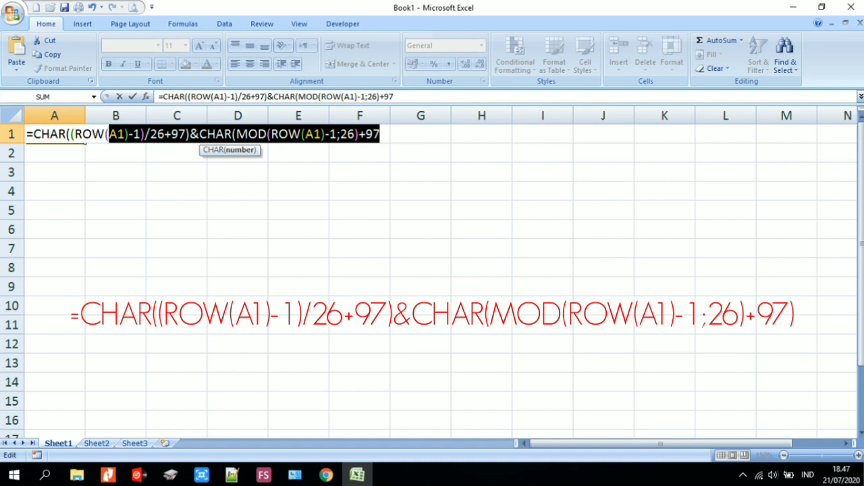
{"action": "key", "text": "shift+Right"}
{"action": "key", "text": "shift+Right"}
{"action": "key", "text": "shift+Right"}
{"action": "key", "text": "shift+Right"}
{"action": "key", "text": "shift+Right"}
{"action": "key", "text": "shift+Right"}
{"action": "key", "text": "shift+Right"}
{"action": "key", "text": "shift+Right"}
{"action": "key", "text": "shift+Right"}
{"action": "key", "text": "shift+Right"}
{"action": "key", "text": "shift+Right"}
{"action": "key", "text": "shift+Right"}
{"action": "key", "text": "shift+Right"}
{"action": "key", "text": "shift+Right"}
{"action": "key", "text": "shift+Right"}
{"action": "key", "text": "shift+Right"}
{"action": "key", "text": "shift+Right"}
{"action": "key", "text": "shift+Right"}
{"action": "key", "text": "shift+Right"}
{"action": "key", "text": "shift+Right"}
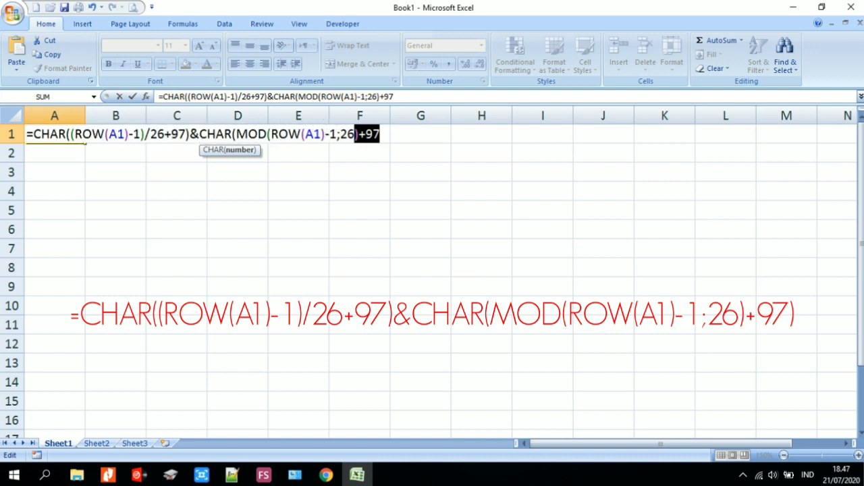
{"action": "key", "text": "shift+Left"}
{"action": "key", "text": "shift+Left"}
{"action": "key", "text": "shift+Left"}
{"action": "key", "text": "shift+Left"}
{"action": "key", "text": "shift+Left"}
{"action": "key", "text": "shift+Left"}
{"action": "key", "text": "shift+Left"}
{"action": "key", "text": "shift+Left"}
{"action": "key", "text": "shift+Left"}
{"action": "key", "text": "shift+Left"}
{"action": "key", "text": "shift+Left"}
{"action": "key", "text": "shift+Left"}
{"action": "key", "text": "shift+Left"}
{"action": "key", "text": "shift+Left"}
{"action": "key", "text": "shift+Left"}
{"action": "key", "text": "shift+Left"}
{"action": "key", "text": "shift+Left"}
{"action": "key", "text": "shift+Left"}
{"action": "key", "text": "shift+Left"}
{"action": "key", "text": "shift+Left"}
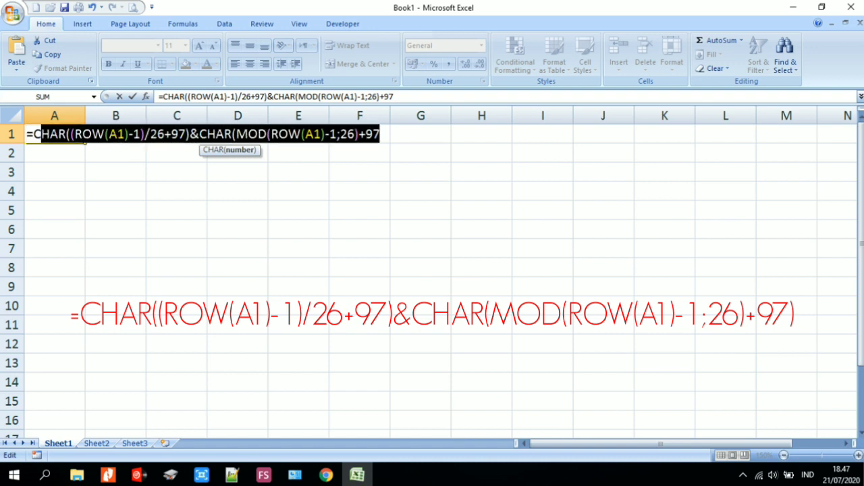
{"action": "key", "text": "shift+Right"}
{"action": "key", "text": "shift+Right"}
{"action": "key", "text": "shift+Right"}
{"action": "key", "text": "shift+Right"}
{"action": "key", "text": "shift+Right"}
{"action": "key", "text": "shift+Right"}
{"action": "key", "text": "shift+Right"}
{"action": "key", "text": "shift+Right"}
{"action": "key", "text": "shift+Right"}
{"action": "key", "text": "shift+Right"}
{"action": "key", "text": "shift+Right"}
{"action": "key", "text": "shift+Right"}
{"action": "key", "text": "shift+Right"}
{"action": "key", "text": "shift+Right"}
{"action": "key", "text": "shift+Right"}
{"action": "key", "text": "shift+Right"}
{"action": "key", "text": "shift+Right"}
{"action": "key", "text": "shift+Right"}
{"action": "key", "text": "shift+Right"}
{"action": "key", "text": "shift+Right"}
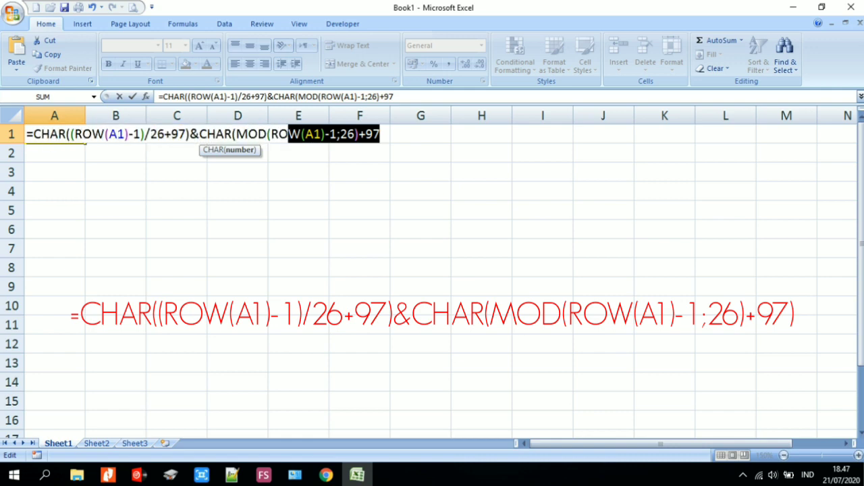
Review the formula text typed in cell A1, from the opening CHAR through the final +97
{"action": "key", "text": "shift+Right"}
{"action": "key", "text": "shift+Right"}
{"action": "key", "text": "shift+Right"}
{"action": "key", "text": "shift+Right"}
{"action": "key", "text": "shift+Right"}
{"action": "key", "text": "shift+Left"}
{"action": "key", "text": "shift+Left"}
{"action": "key", "text": "shift+Left"}
{"action": "key", "text": "shift+Left"}
{"action": "key", "text": "shift+Left"}
{"action": "key", "text": "shift+Left"}
{"action": "key", "text": "shift+Left"}
{"action": "key", "text": "shift+Left"}
{"action": "key", "text": "shift+Left"}
{"action": "key", "text": "shift+Left"}
{"action": "key", "text": "shift+Left"}
{"action": "key", "text": "shift+Left"}
{"action": "key", "text": "shift+Left"}
{"action": "key", "text": "shift+Left"}
{"action": "key", "text": "shift+Left"}
{"action": "key", "text": "shift+Left"}
{"action": "key", "text": "shift+Left"}
{"action": "key", "text": "shift+Left"}
{"action": "key", "text": "shift+Left"}
{"action": "key", "text": "shift+Left"}
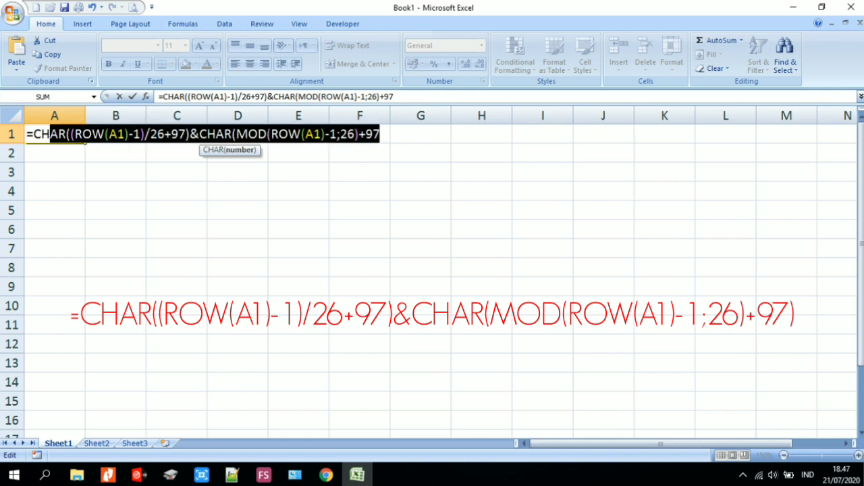
{"action": "key", "text": "shift+Right"}
{"action": "key", "text": "shift+Right"}
{"action": "key", "text": "shift+Right"}
{"action": "key", "text": "shift+Right"}
{"action": "key", "text": "shift+Right"}
{"action": "key", "text": "shift+Right"}
{"action": "key", "text": "shift+Right"}
{"action": "key", "text": "shift+Right"}
{"action": "key", "text": "shift+Right"}
{"action": "key", "text": "shift+Right"}
{"action": "key", "text": "shift+Right"}
{"action": "key", "text": "shift+Right"}
{"action": "key", "text": "shift+Right"}
{"action": "key", "text": "shift+Right"}
{"action": "key", "text": "shift+Right"}
{"action": "key", "text": "shift+Right"}
{"action": "key", "text": "shift+Right"}
{"action": "key", "text": "shift+Right"}
{"action": "key", "text": "shift+Right"}
{"action": "key", "text": "shift+Right"}
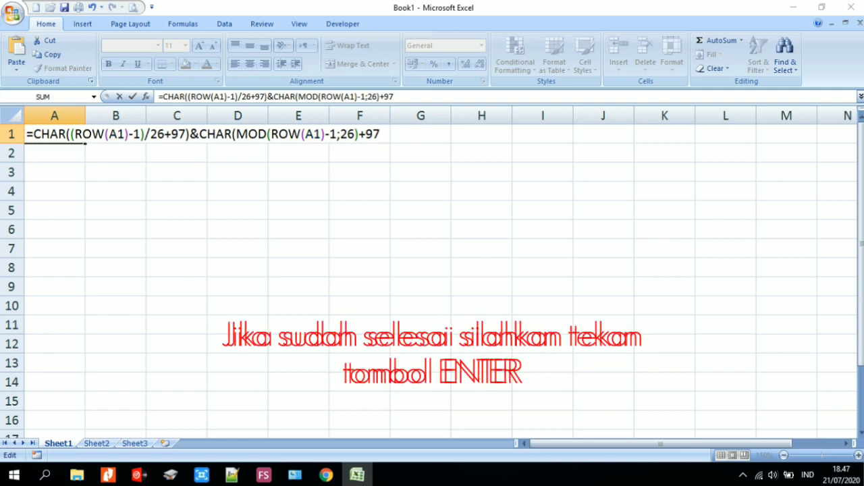
Commit the A1 formula, accepting the proposed correction to =CHAR((ROW(A1)-1)/26+97)&CHAR(MOD(ROW(A1)-1;26)+97), and reselect the cell
{"action": "key", "text": "Return"}
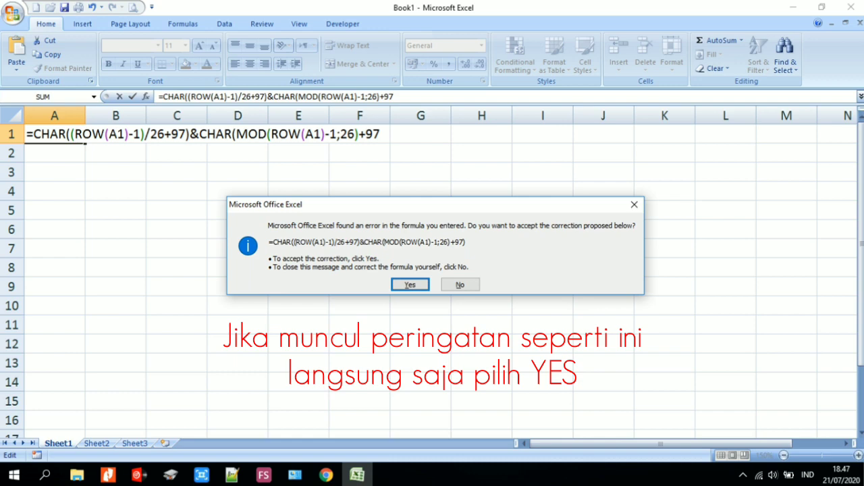
{"action": "key", "text": "Return"}
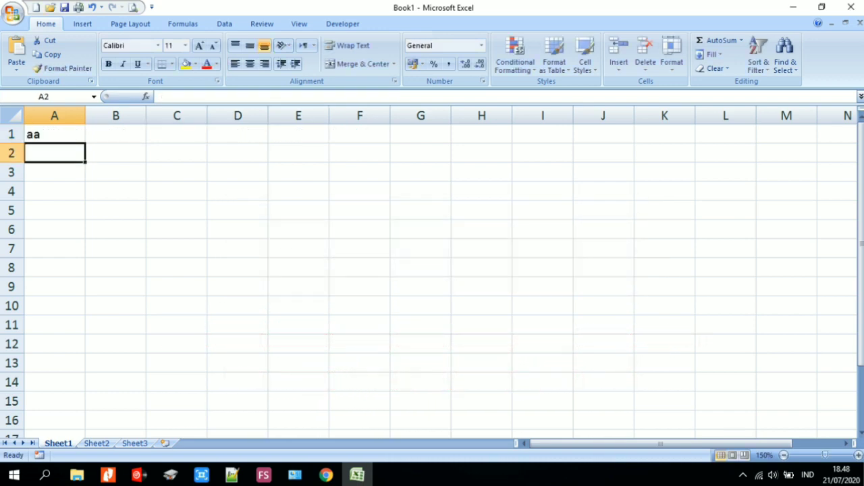
{"action": "left_click", "coordinate": [55, 134]}
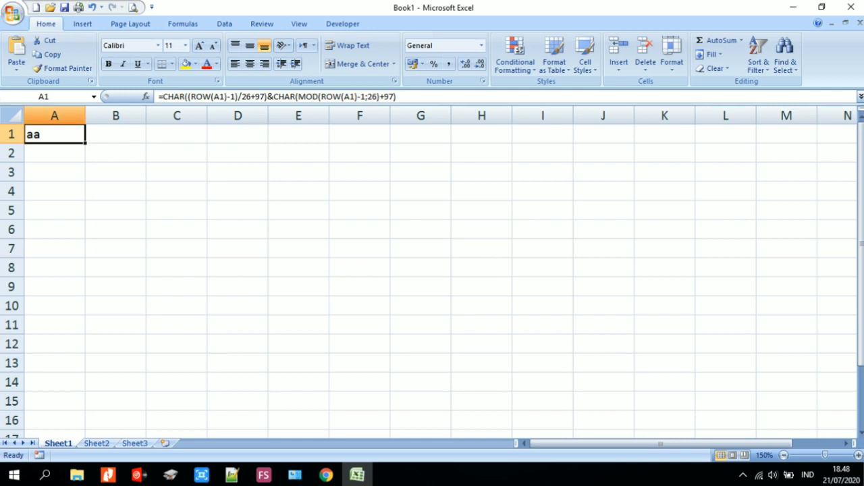
Centre the contents of column A both horizontally and vertically
{"action": "left_click", "coordinate": [54, 116]}
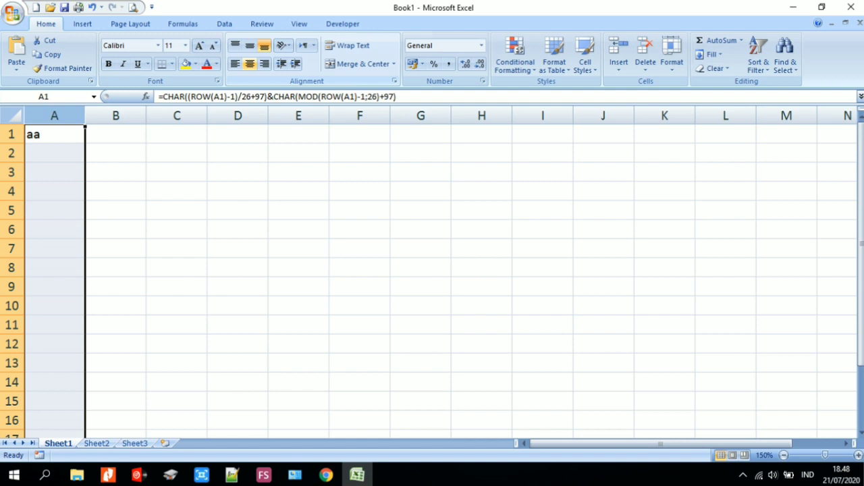
{"action": "left_click", "coordinate": [249, 63]}
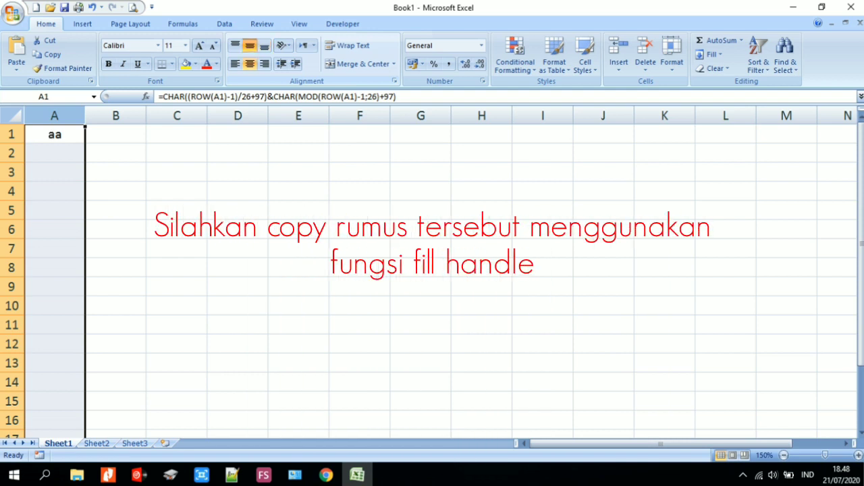
Fill the formula from cell A1 down through cell A26
{"action": "left_click", "coordinate": [55, 134]}
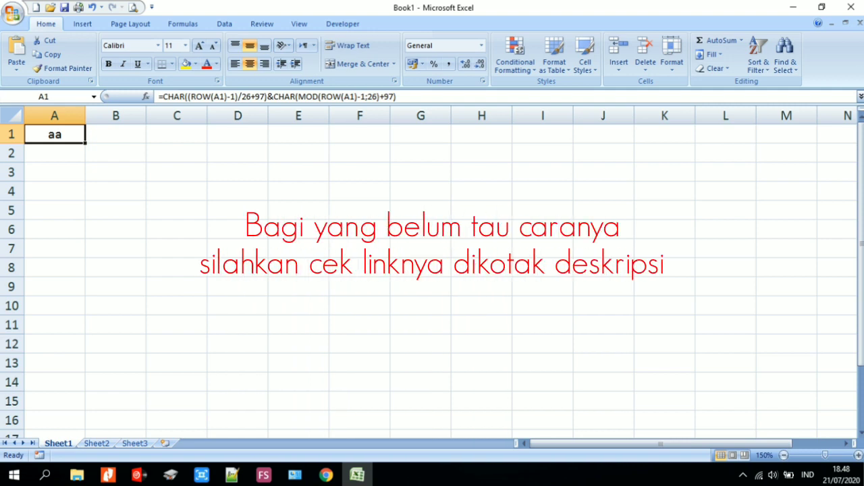
{"action": "left_click_drag", "start_coordinate": [85, 142], "coordinate": [85, 160]}
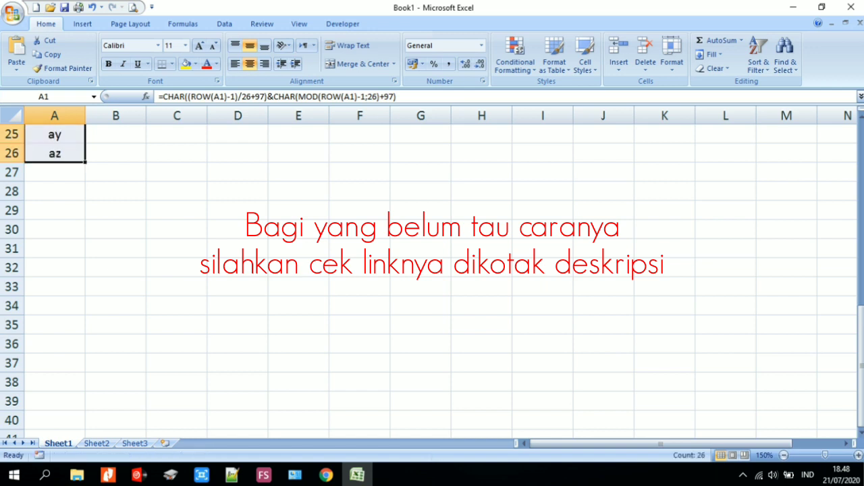
Look through the filled letter pairs in column A, moving from A26 up to the first rows
{"action": "left_click", "coordinate": [55, 153]}
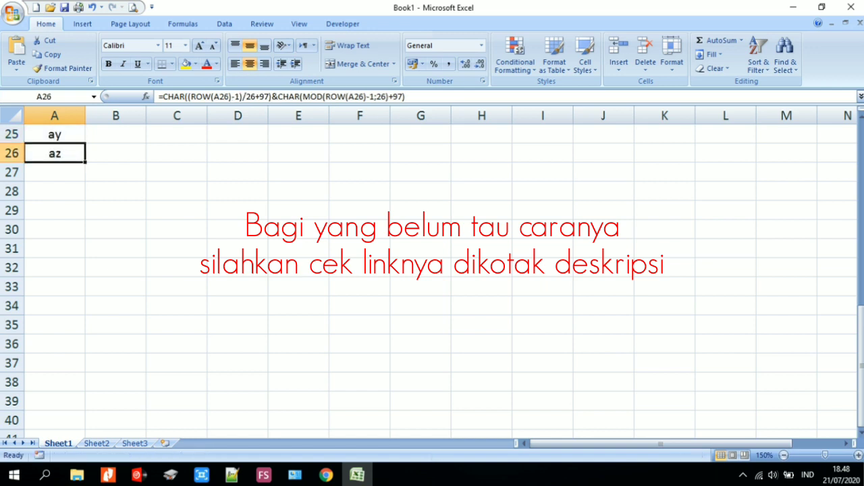
{"action": "left_click", "coordinate": [56, 134]}
{"action": "key", "text": "Up"}
{"action": "key", "text": "Up"}
{"action": "key", "text": "Up"}
{"action": "key", "text": "Up"}
{"action": "key", "text": "Up"}
{"action": "key", "text": "Up"}
{"action": "key", "text": "Up"}
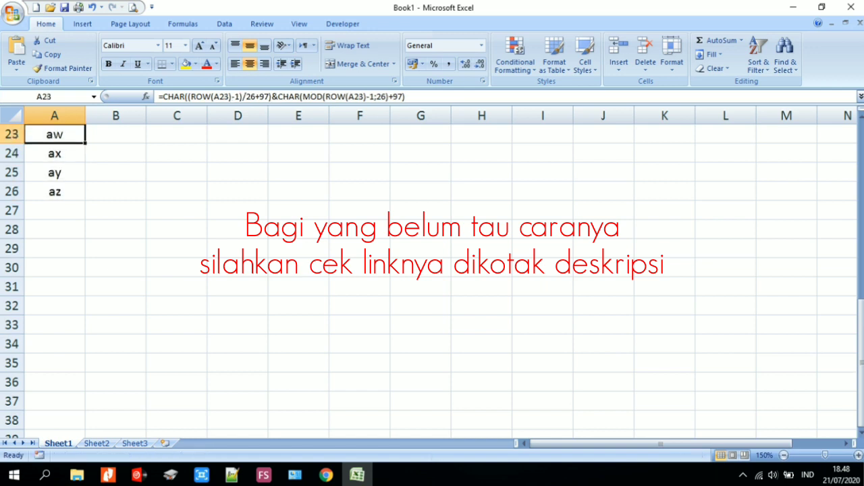
{"action": "key", "text": "Up"}
{"action": "key", "text": "Up"}
{"action": "key", "text": "Up"}
{"action": "key", "text": "Up"}
{"action": "key", "text": "Up"}
{"action": "key", "text": "Up"}
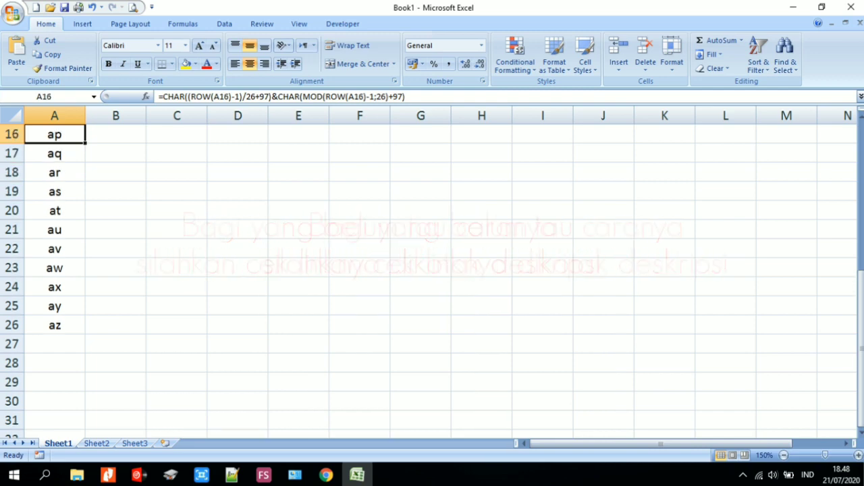
{"action": "key", "text": "Up"}
{"action": "key", "text": "Up"}
{"action": "key", "text": "Up"}
{"action": "key", "text": "Up"}
{"action": "key", "text": "Up"}
{"action": "key", "text": "Up"}
{"action": "key", "text": "Up"}
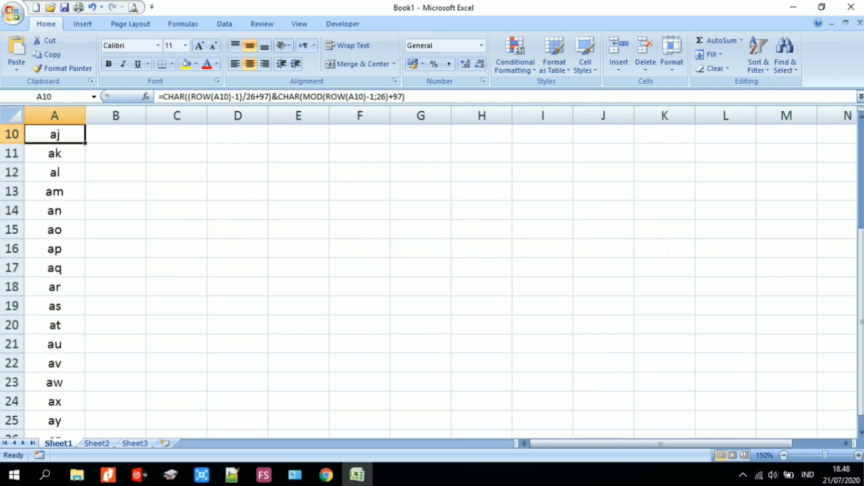
{"action": "key", "text": "Up"}
{"action": "key", "text": "Up"}
{"action": "key", "text": "Up"}
{"action": "key", "text": "Up"}
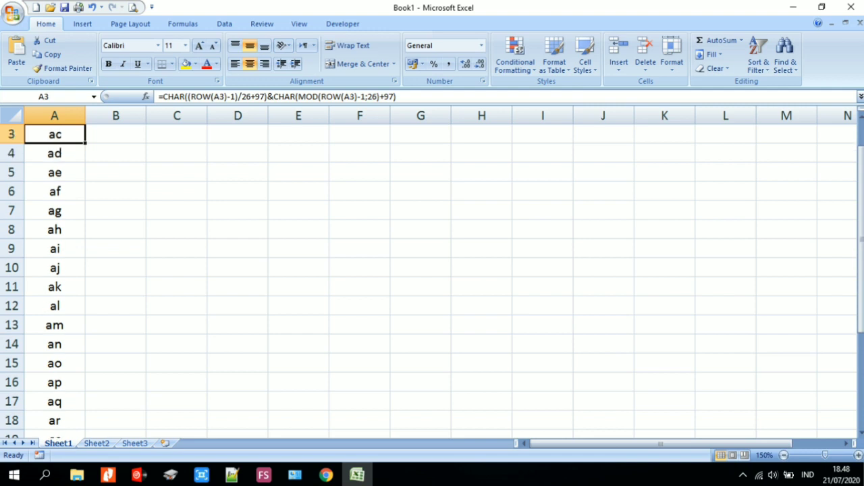
{"action": "key", "text": "Down"}
{"action": "key", "text": "Down"}
{"action": "key", "text": "Down"}
{"action": "key", "text": "Down"}
{"action": "key", "text": "Down"}
{"action": "key", "text": "Down"}
{"action": "key", "text": "Down"}
{"action": "key", "text": "Down"}
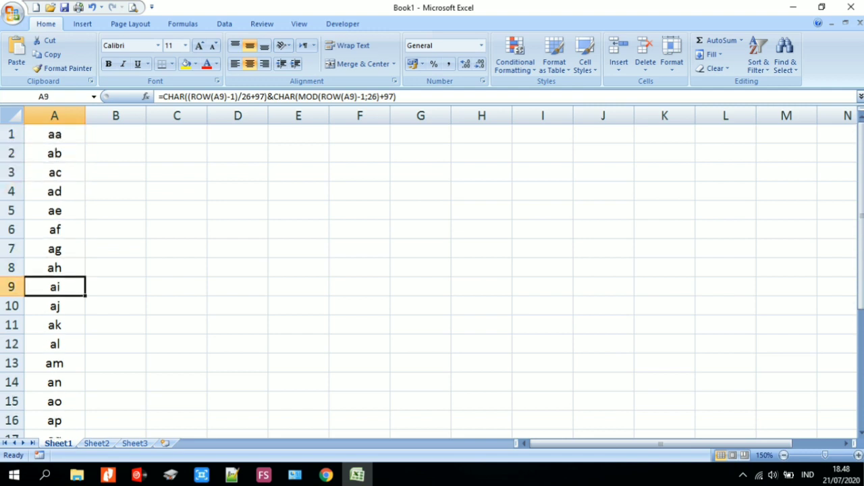
Examine the formula inside cell A1 and leave the cell without changing it
{"action": "key", "text": "ctrl+Up"}
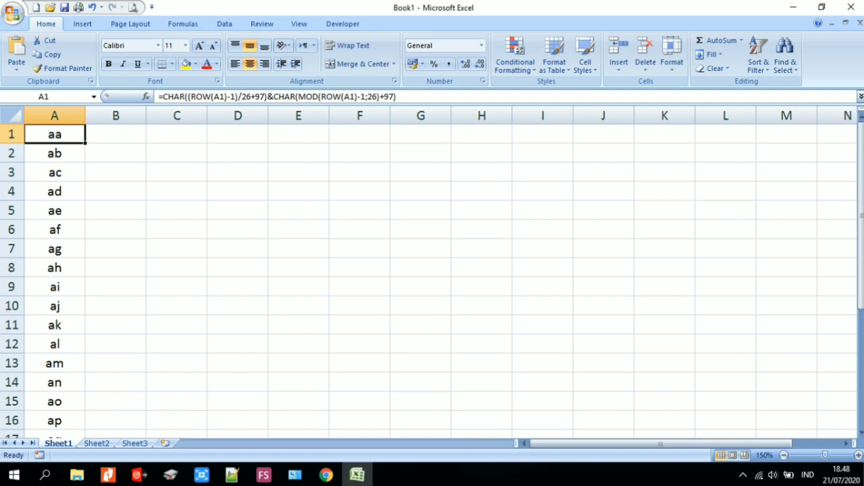
{"action": "key", "text": "F2"}
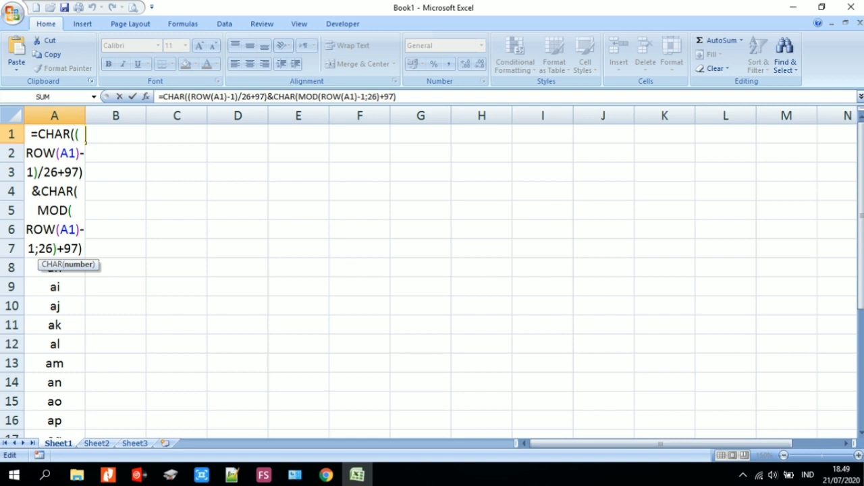
{"action": "left_click_drag", "start_coordinate": [29, 133], "coordinate": [83, 230]}
{"action": "key", "text": "shift+Down"}
{"action": "key", "text": "shift+Up"}
{"action": "key", "text": "shift+Up"}
{"action": "key", "text": "shift+Up"}
{"action": "key", "text": "shift+Up"}
{"action": "key", "text": "shift+Up"}
{"action": "key", "text": "shift+Up"}
{"action": "key", "text": "shift+Up"}
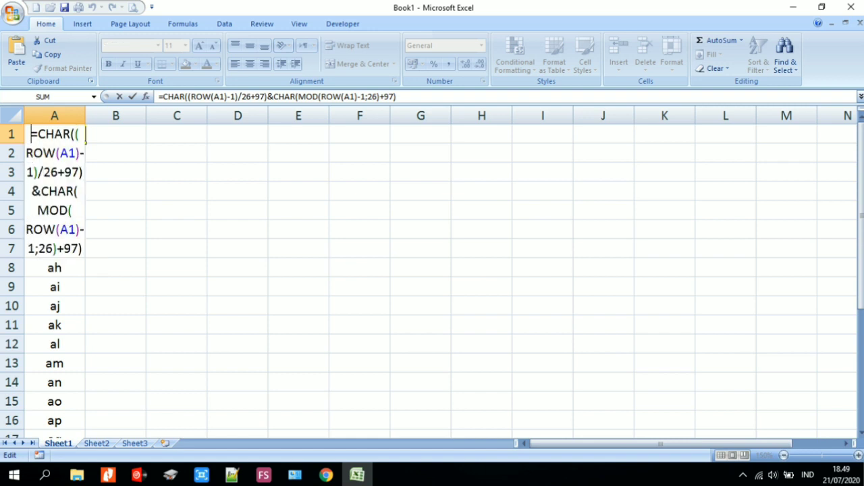
{"action": "key", "text": "Return"}
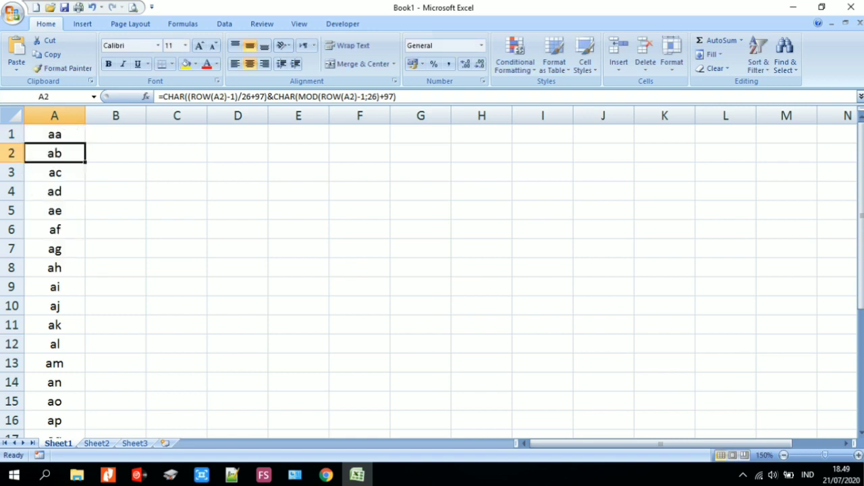
Examine the formula inside cell A2, including its row reference, and leave the cell without changing it
{"action": "key", "text": "F2"}
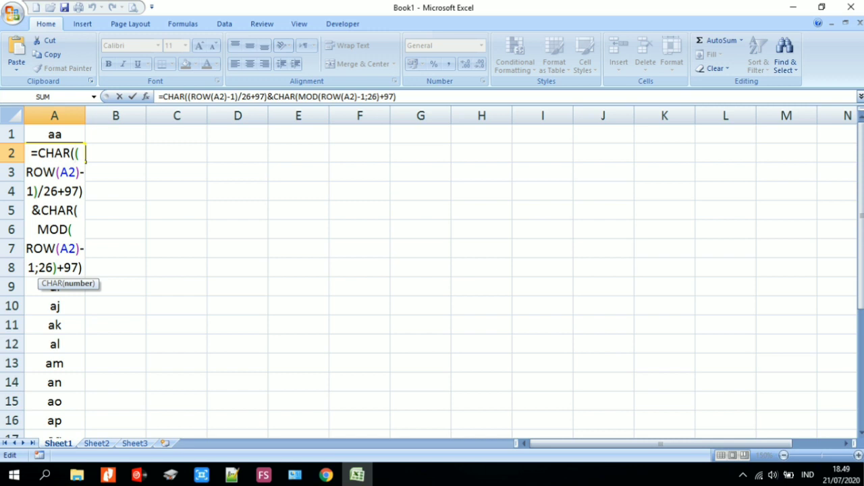
{"action": "key", "text": "shift+Down"}
{"action": "key", "text": "shift+Down"}
{"action": "key", "text": "shift+Down"}
{"action": "key", "text": "shift+Down"}
{"action": "key", "text": "shift+Down"}
{"action": "key", "text": "shift+Down"}
{"action": "key", "text": "shift+Down"}
{"action": "left_click_drag", "start_coordinate": [58, 210], "coordinate": [31, 153]}
{"action": "key", "text": "Return"}
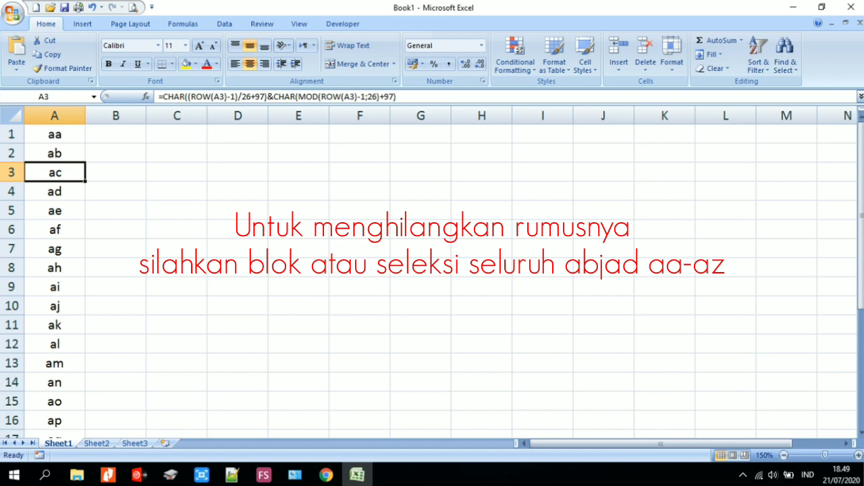
Copy the whole letter list in cells A1:A26
{"action": "left_click", "coordinate": [55, 134]}
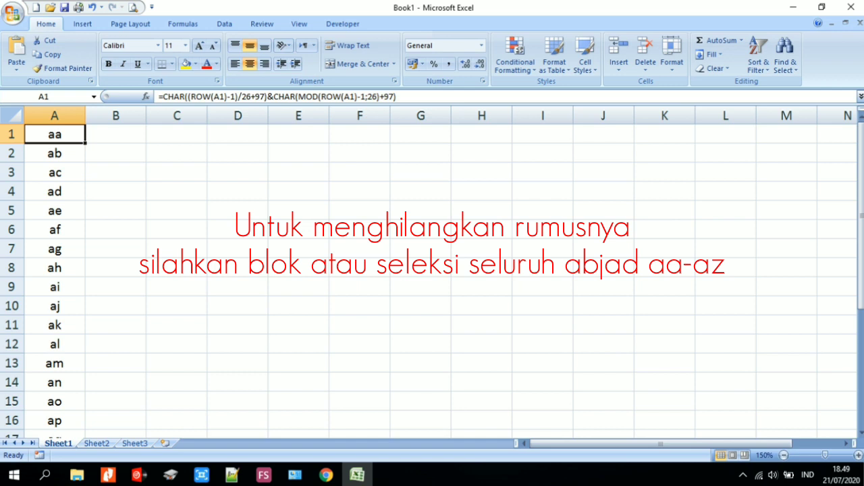
{"action": "left_click_drag", "start_coordinate": [55, 135], "coordinate": [74, 432]}
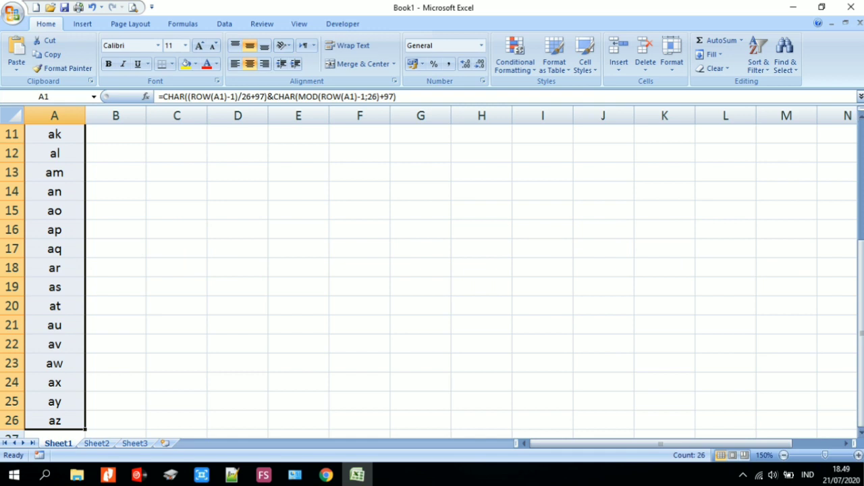
{"action": "right_click", "coordinate": [55, 174]}
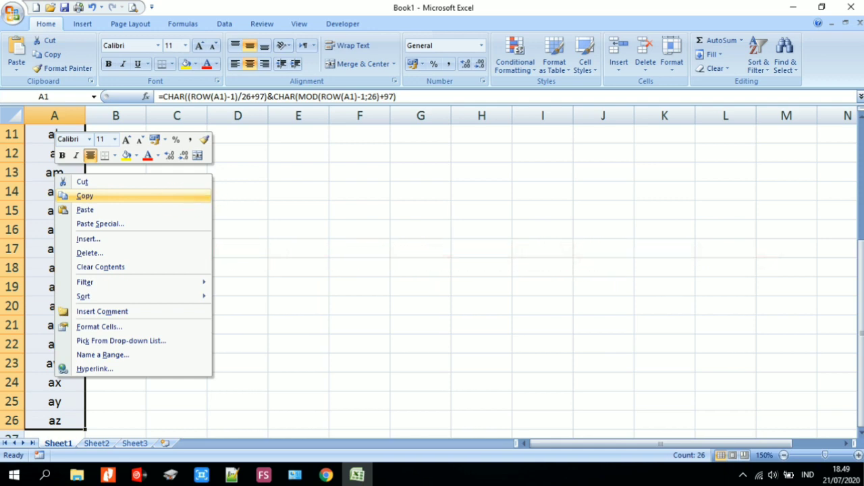
{"action": "key", "text": "c"}
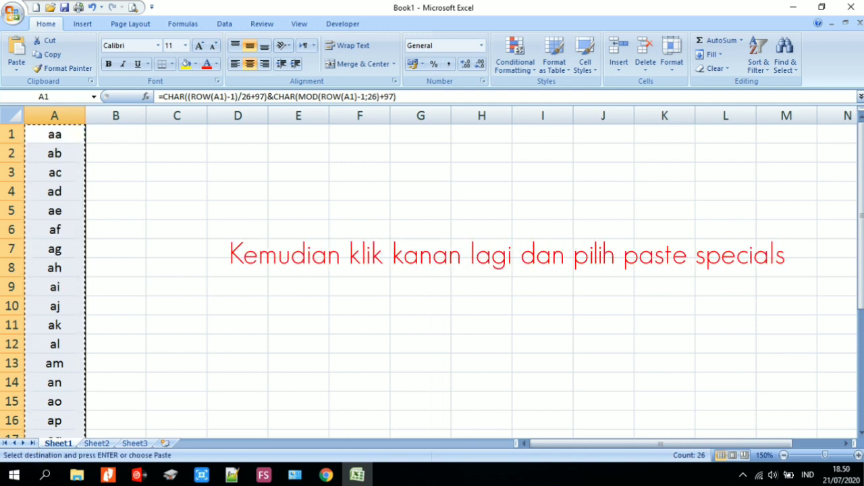
Replace the formulas in A1:A26 with their results by pasting the copied cells in place as Values
{"action": "right_click", "coordinate": [45, 137]}
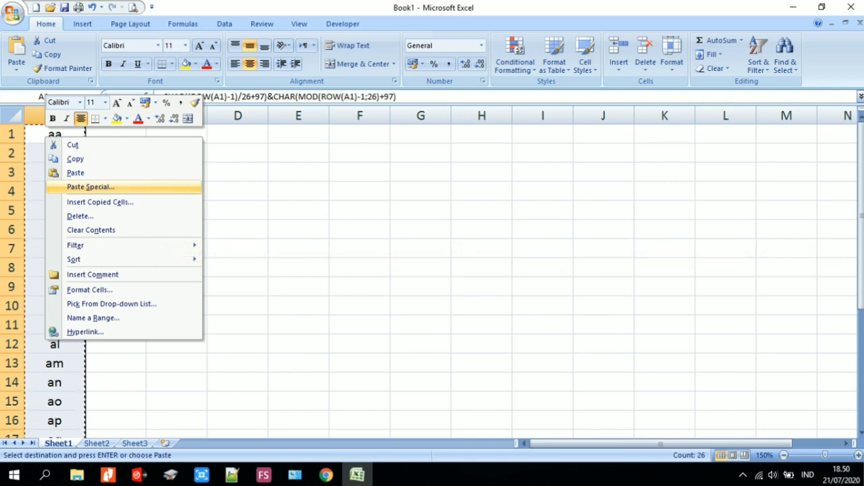
{"action": "key", "text": "Return"}
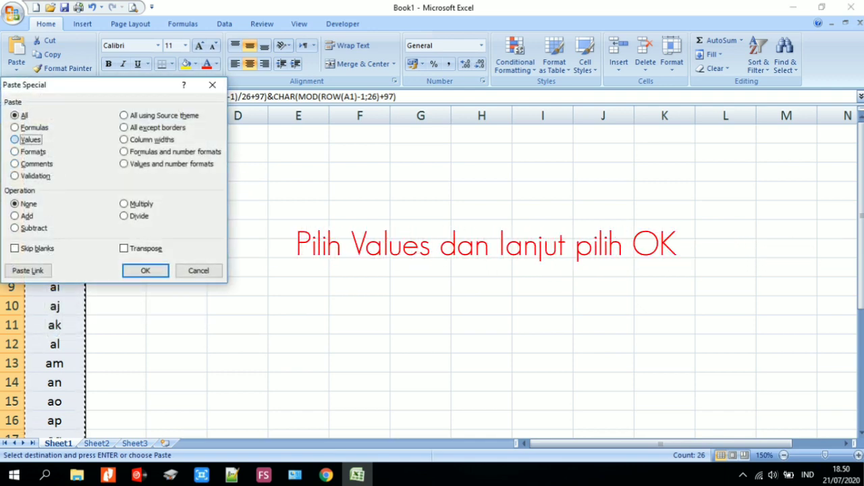
{"action": "left_click", "coordinate": [23, 139]}
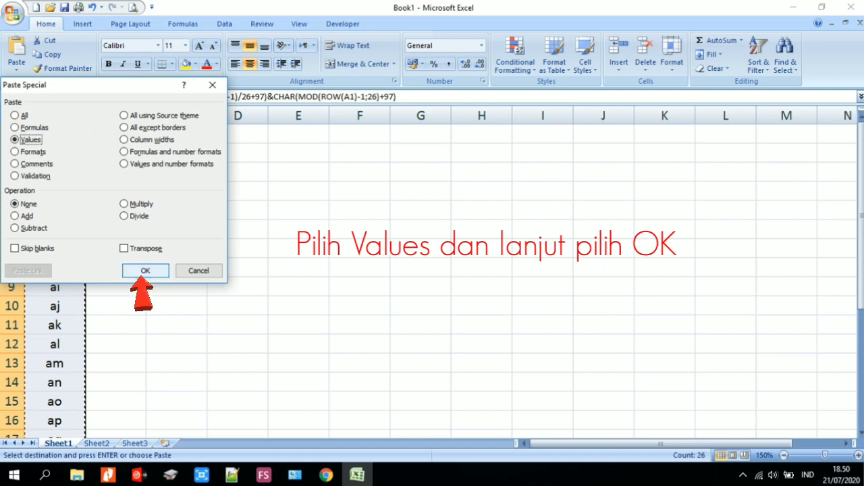
{"action": "key", "text": "Return"}
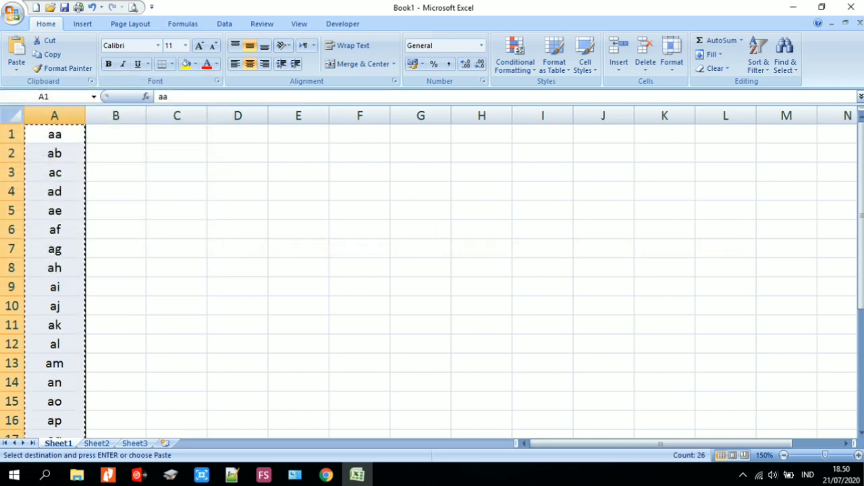
Examine the contents of cells A1 and A2 to check for plain text instead of formulas, leaving both cells unchanged
{"action": "key", "text": "F2"}
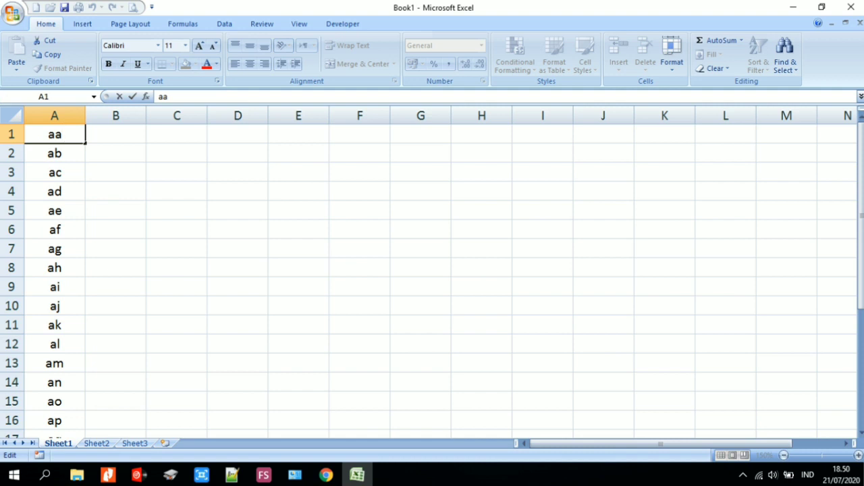
{"action": "double_click", "coordinate": [55, 134]}
{"action": "left_click", "coordinate": [55, 134]}
{"action": "key", "text": "Return"}
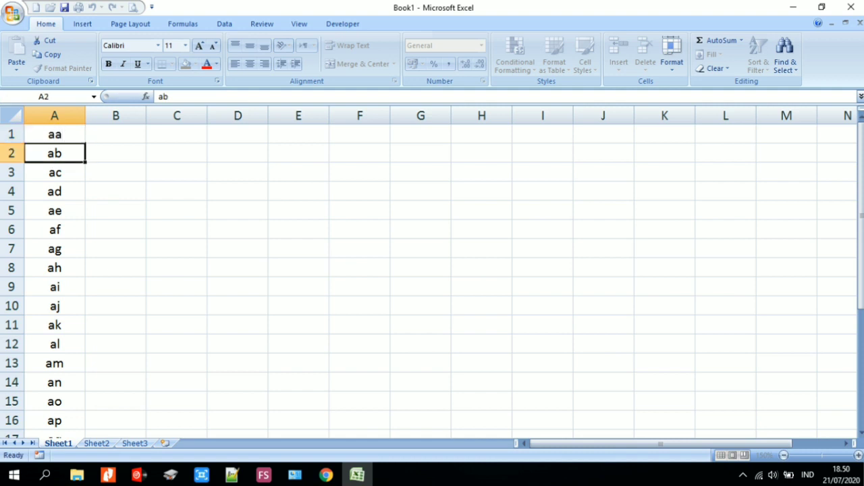
{"action": "key", "text": "F2"}
{"action": "key", "text": "shift+Home"}
{"action": "key", "text": "shift+Right"}
{"action": "key", "text": "Right"}
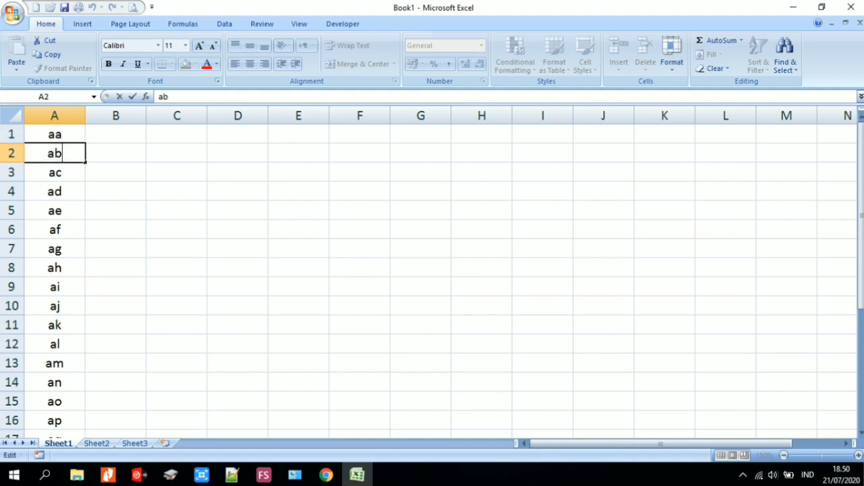
{"action": "key", "text": "Return"}
Check further cells down the list, including A3, A4 and A10, for plain text instead of formulas
{"action": "key", "text": "F2"}
{"action": "key", "text": "shift+Home"}
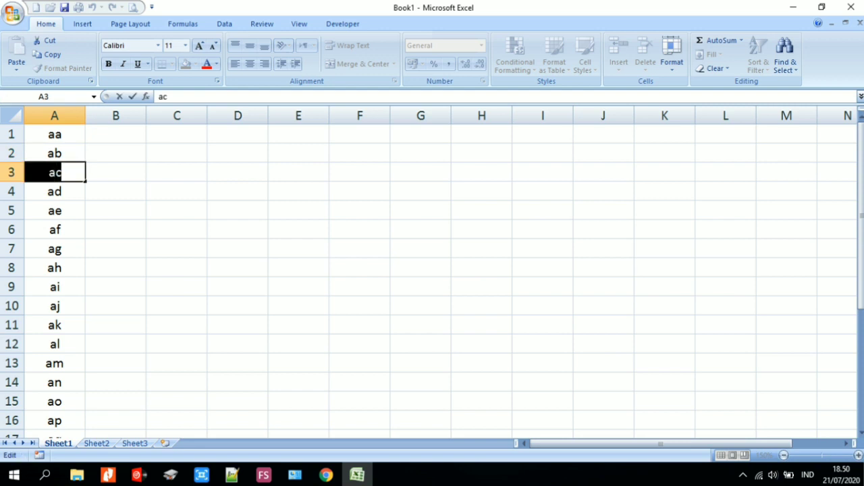
{"action": "key", "text": "Right"}
{"action": "key", "text": "Return"}
{"action": "key", "text": "F2"}
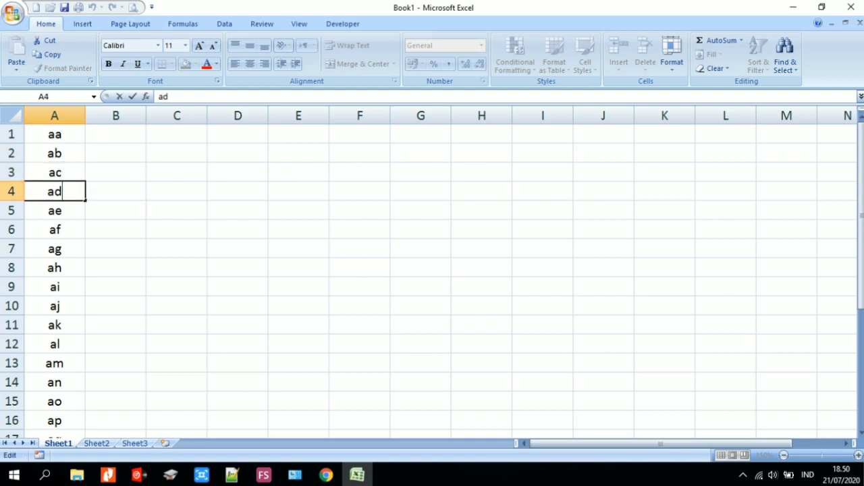
{"action": "key", "text": "shift+Home"}
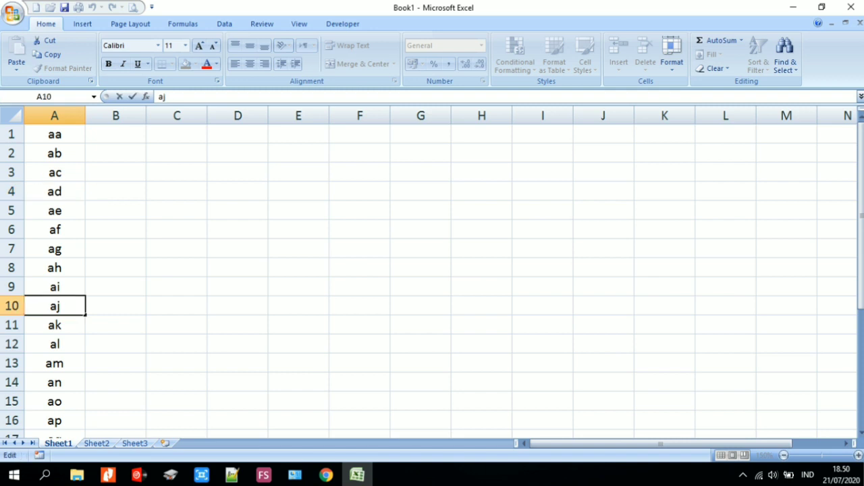
{"action": "left_click_drag", "start_coordinate": [66, 305], "coordinate": [38, 306]}
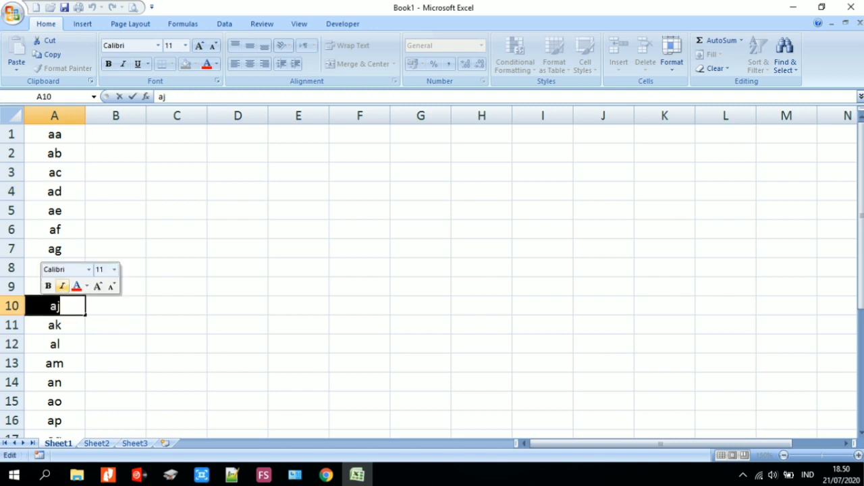
{"action": "left_click", "coordinate": [55, 249]}
{"action": "double_click", "coordinate": [66, 249]}
{"action": "left_click_drag", "start_coordinate": [65, 249], "coordinate": [38, 249]}
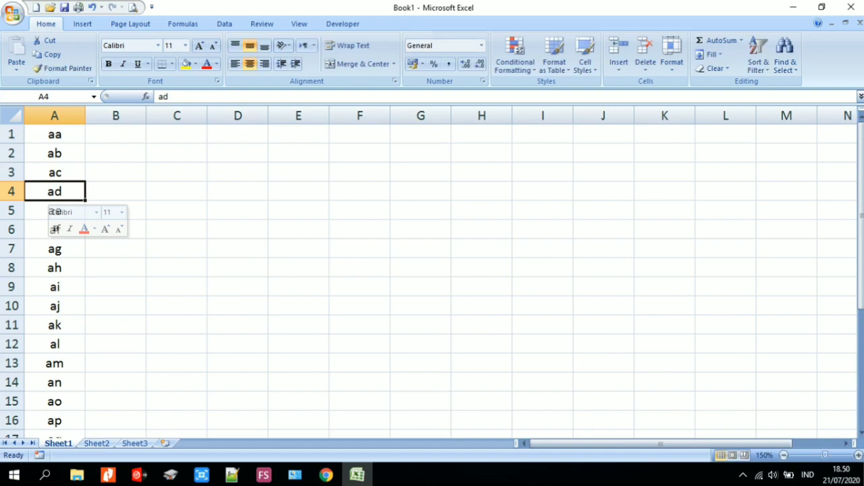
{"action": "left_click", "coordinate": [237, 191]}
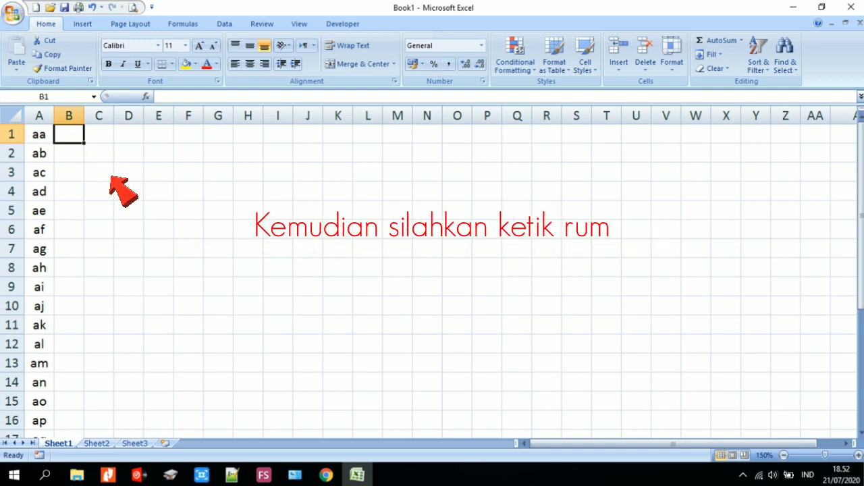
Begin the formula in cell B1 with the first-letter part =CHAR((COLUMN(A9)-1)/26+97)
{"action": "type", "text": "="}
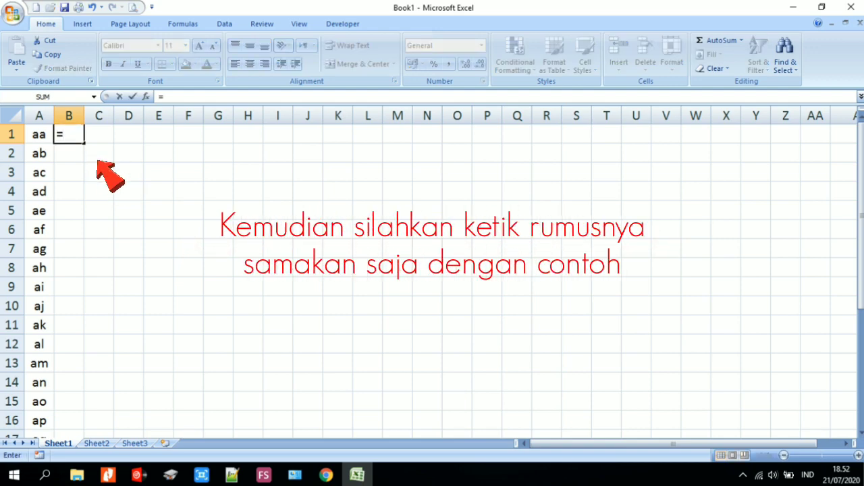
{"action": "type", "text": "CHA"}
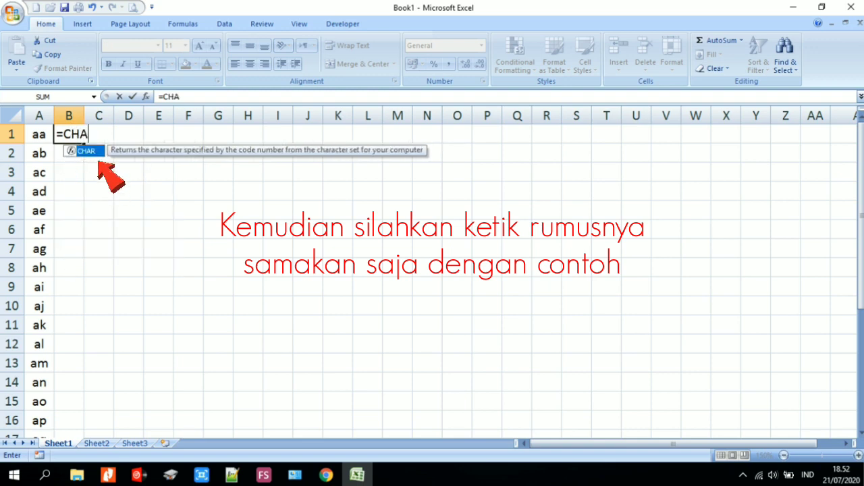
{"action": "type", "text": "R"}
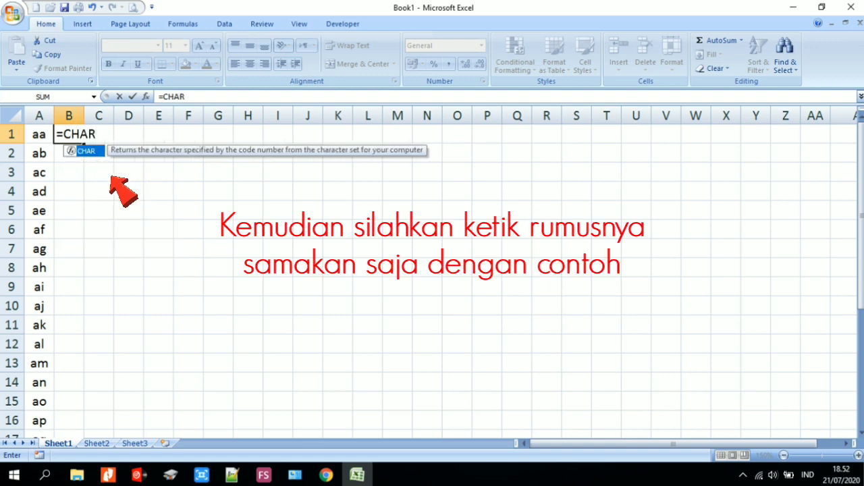
{"action": "type", "text": "("}
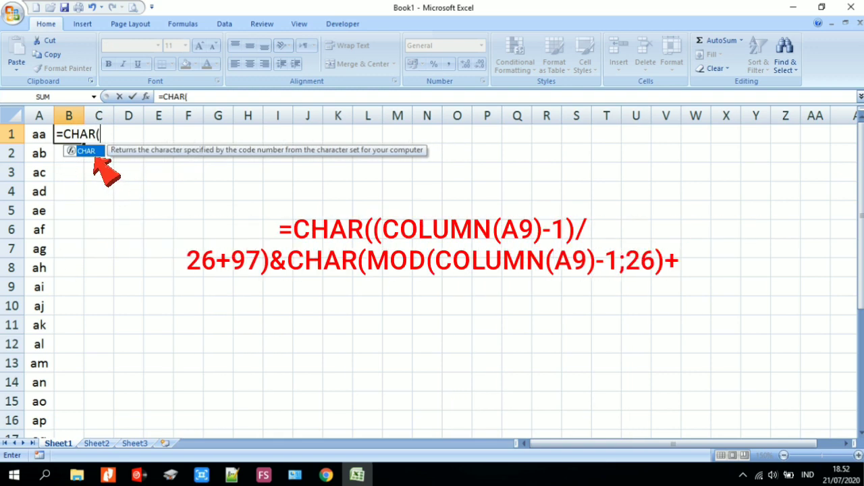
{"action": "type", "text": "("}
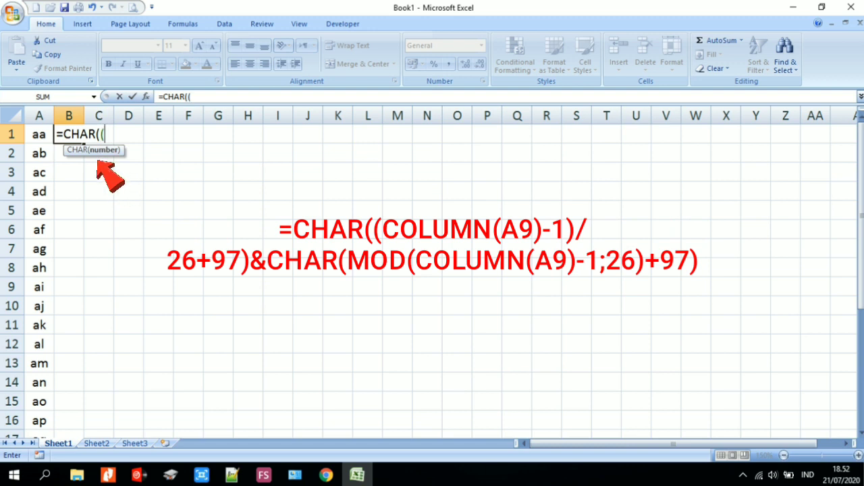
{"action": "type", "text": "COLUMN"}
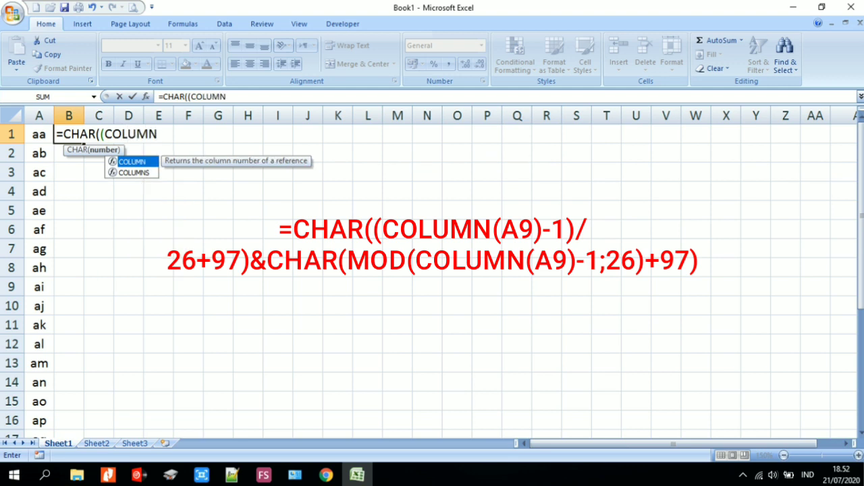
{"action": "type", "text": "("}
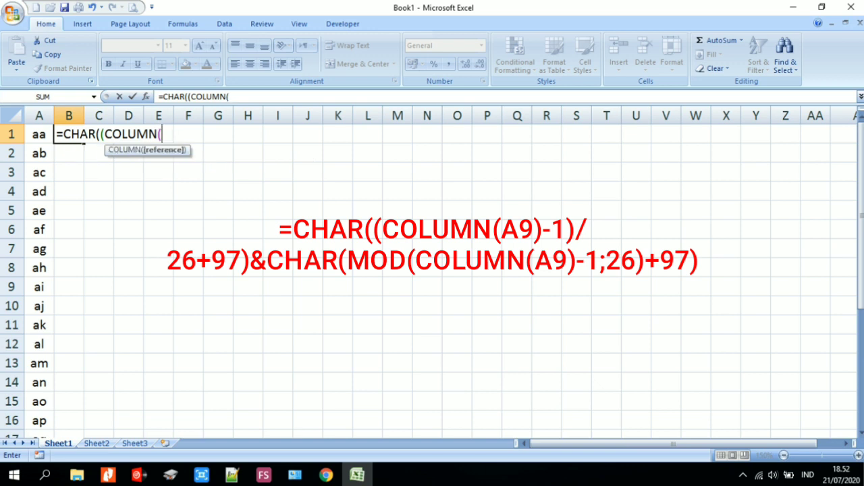
{"action": "type", "text": "A"}
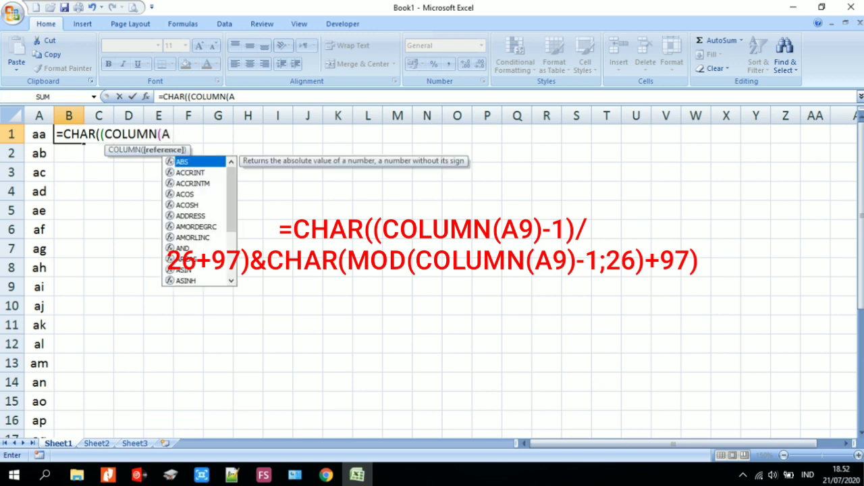
{"action": "type", "text": "9"}
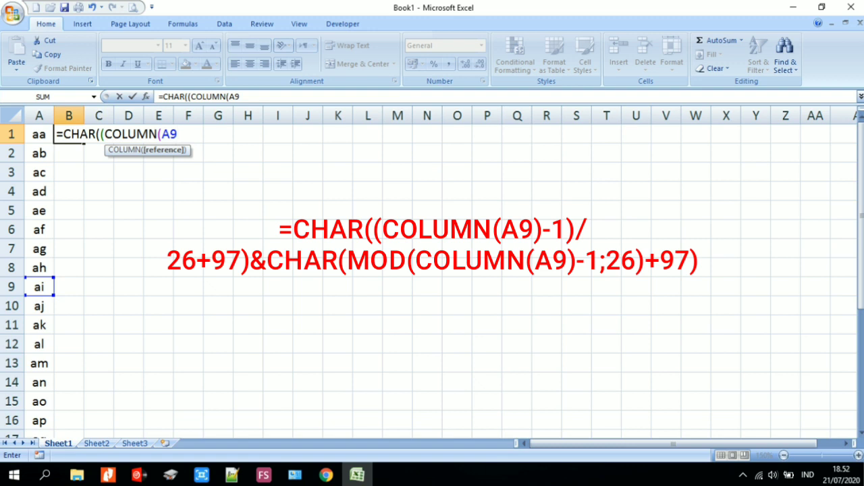
{"action": "type", "text": ")"}
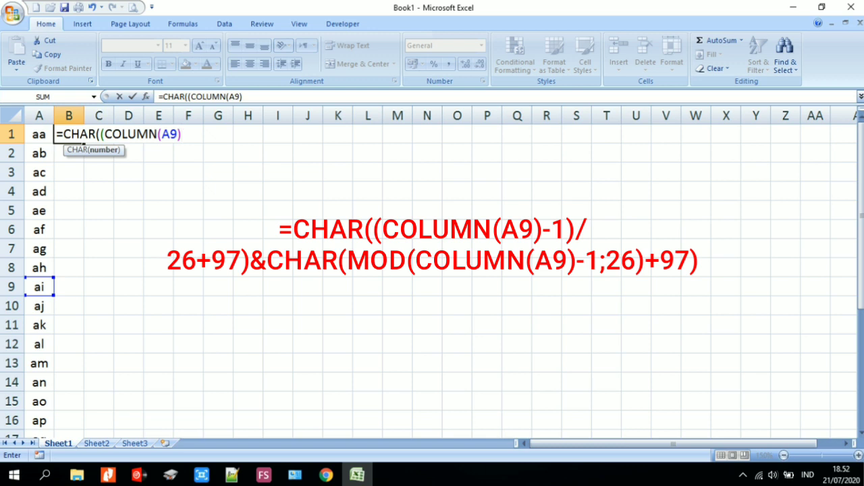
{"action": "type", "text": "-1)/26"}
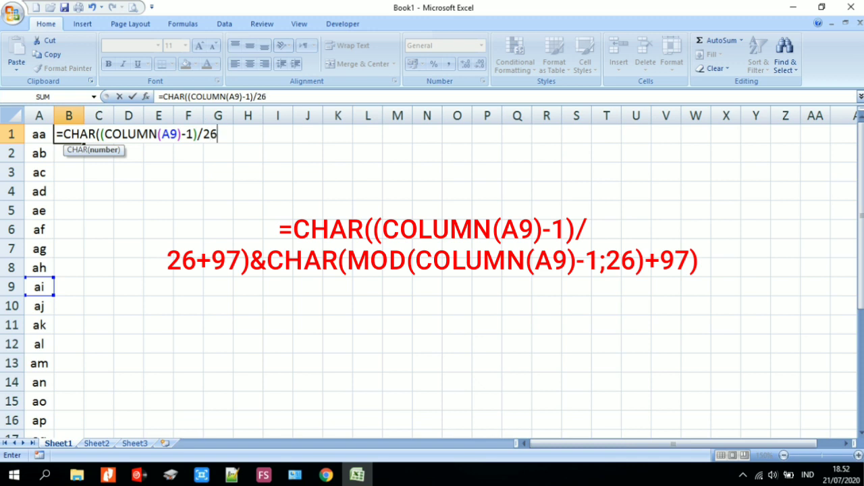
{"action": "type", "text": "+97)"}
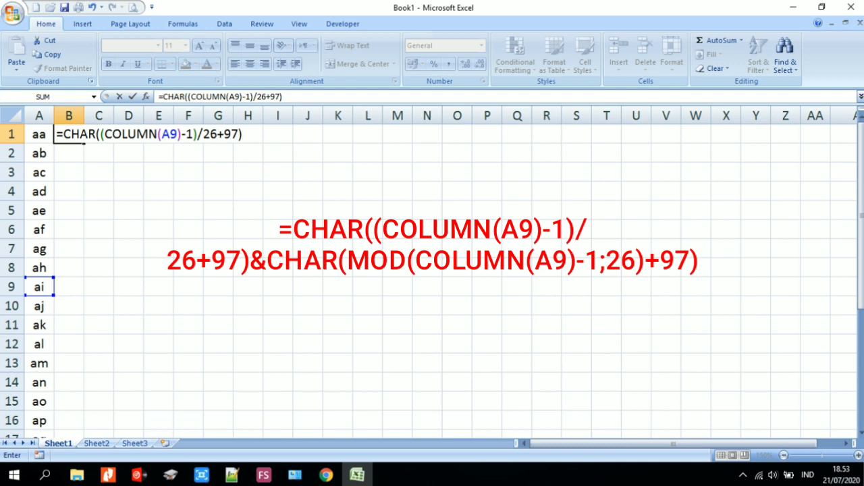
Append the second-letter part &CHAR(MOD(COLUMN(A9)-1;26)+97) to the formula in B1 and enter it
{"action": "type", "text": "&CHA"}
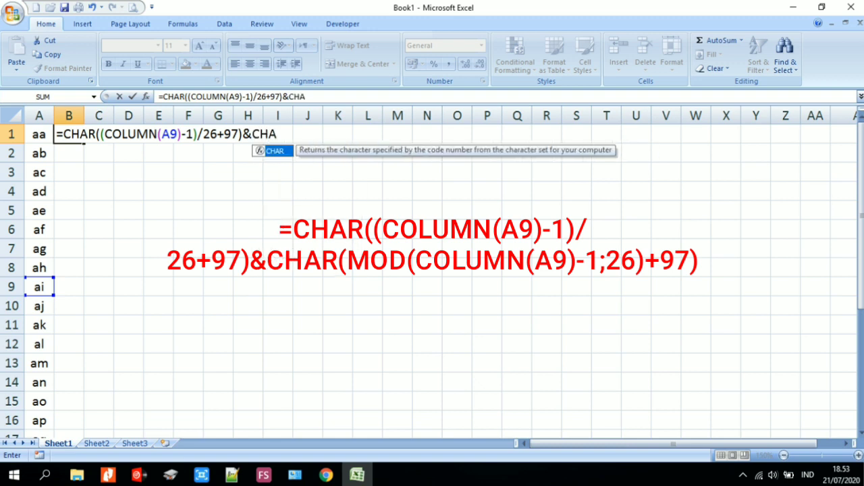
{"action": "type", "text": "R(MOD"}
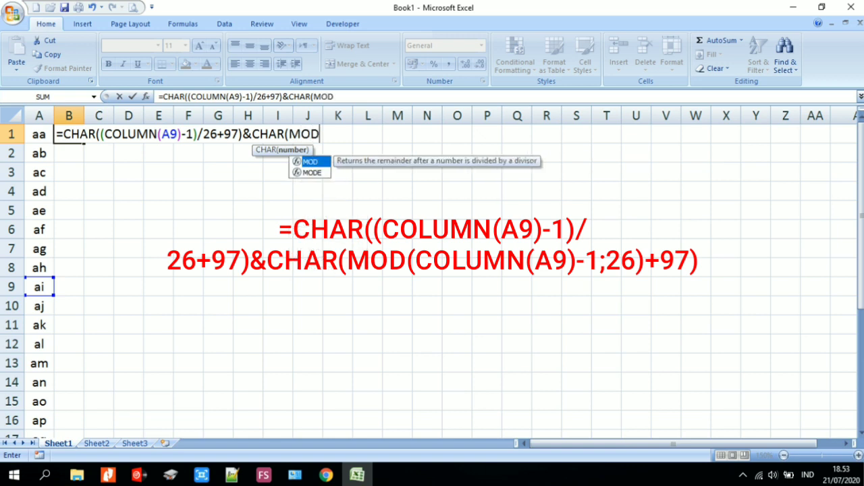
{"action": "type", "text": "("}
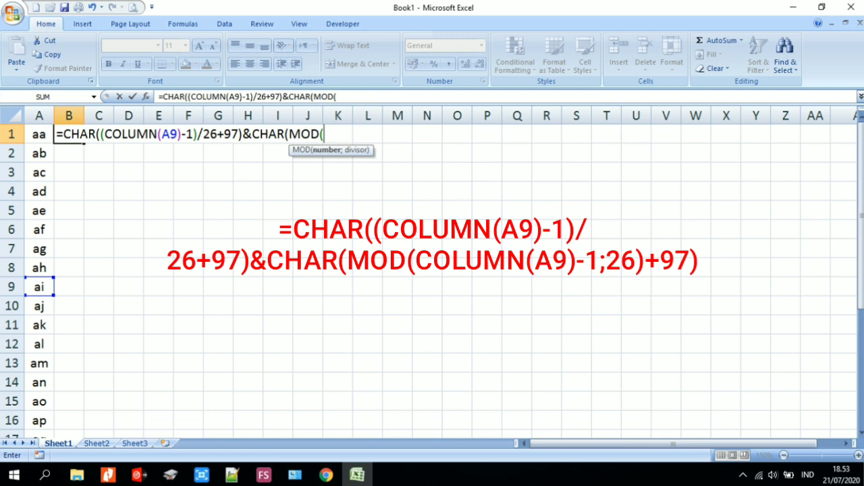
{"action": "type", "text": "COLUM"}
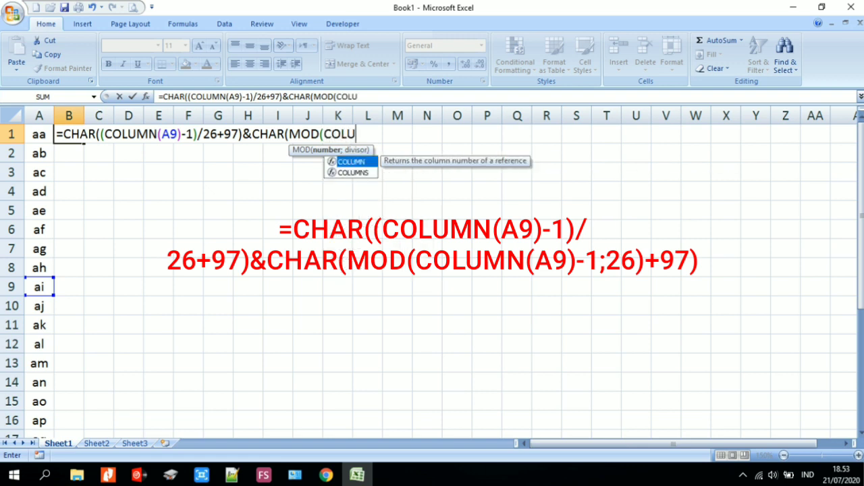
{"action": "type", "text": "N("}
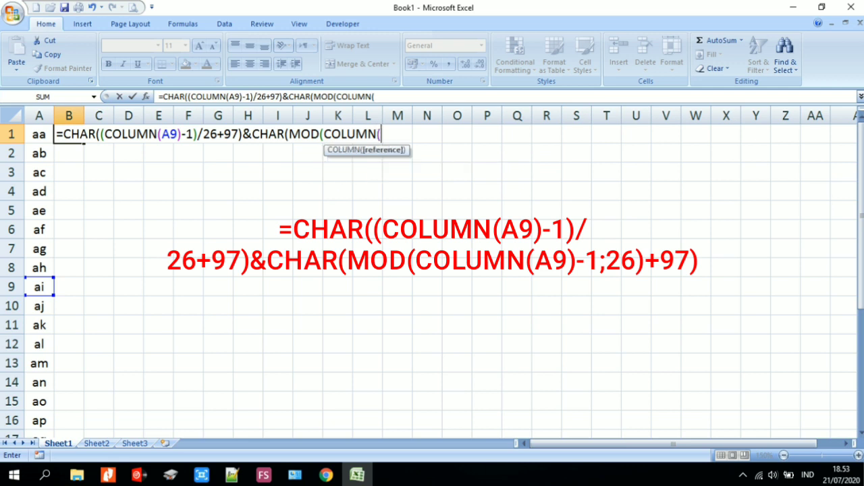
{"action": "type", "text": "A9"}
{"action": "type", "text": ")"}
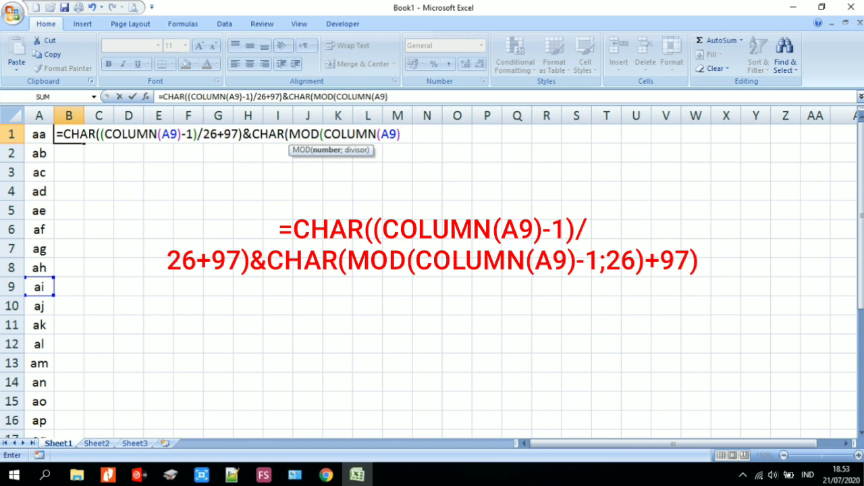
{"action": "type", "text": "-1;26"}
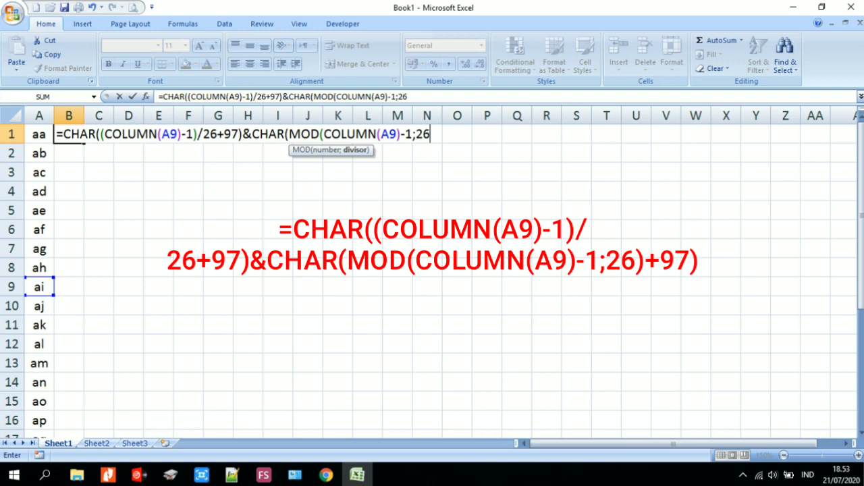
{"action": "type", "text": ")"}
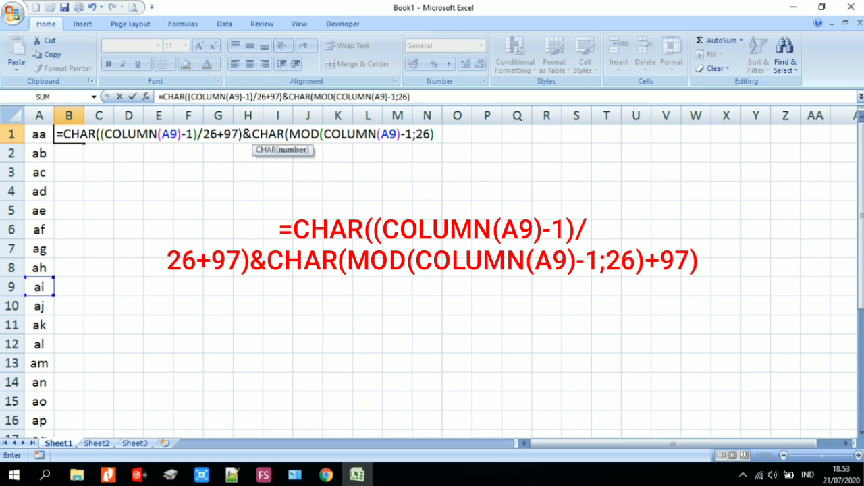
{"action": "type", "text": "+97)"}
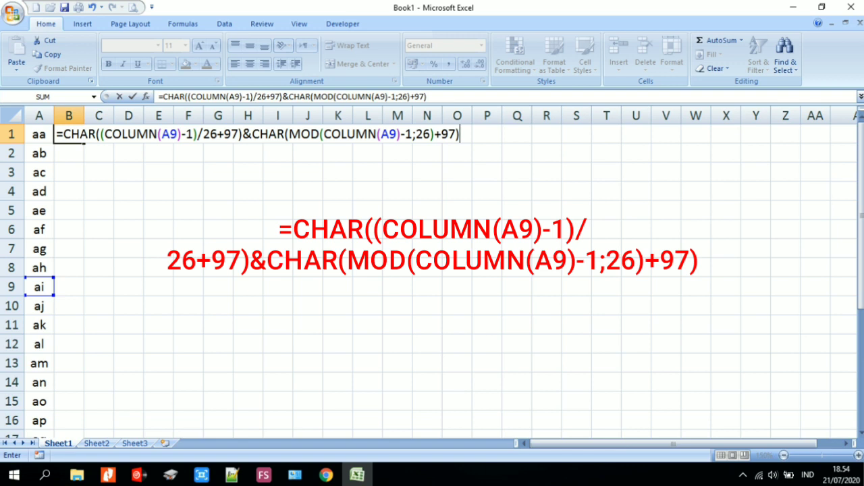
{"action": "mouse_move", "coordinate": [460, 135]}
{"action": "left_mouse_down"}
{"action": "mouse_move", "coordinate": [56, 134]}
{"action": "mouse_move", "coordinate": [460, 134]}
{"action": "left_mouse_up"}
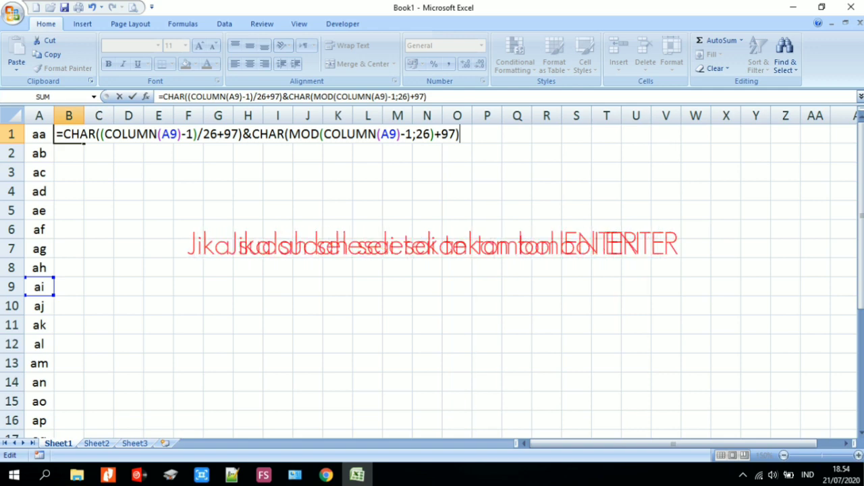
{"action": "key", "text": "Return"}
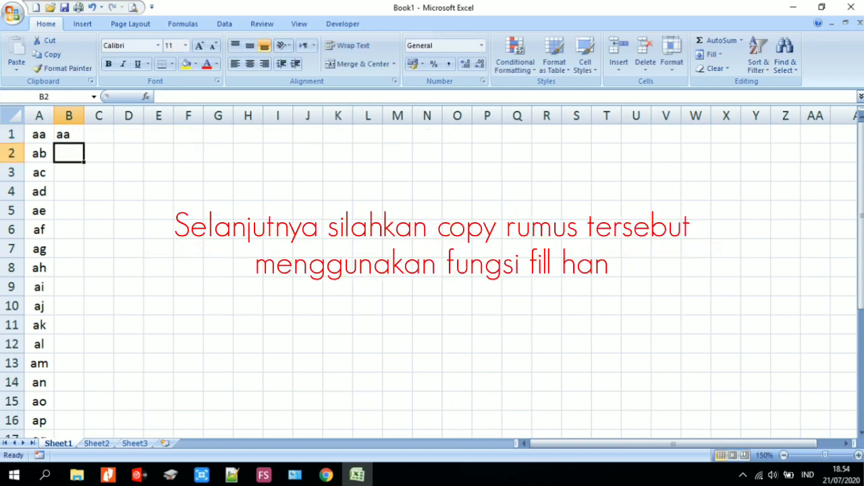
Centre the contents of columns B to AA horizontally and vertically
{"action": "left_click", "coordinate": [69, 134]}
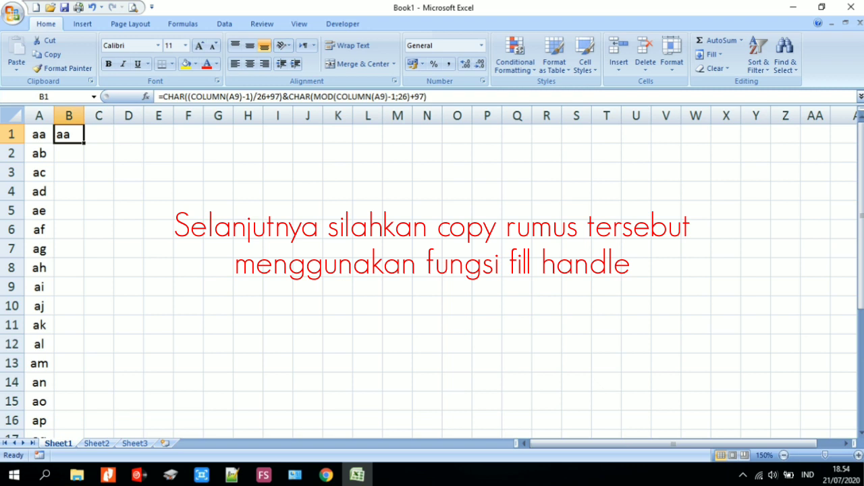
{"action": "left_click_drag", "start_coordinate": [83, 142], "coordinate": [829, 138]}
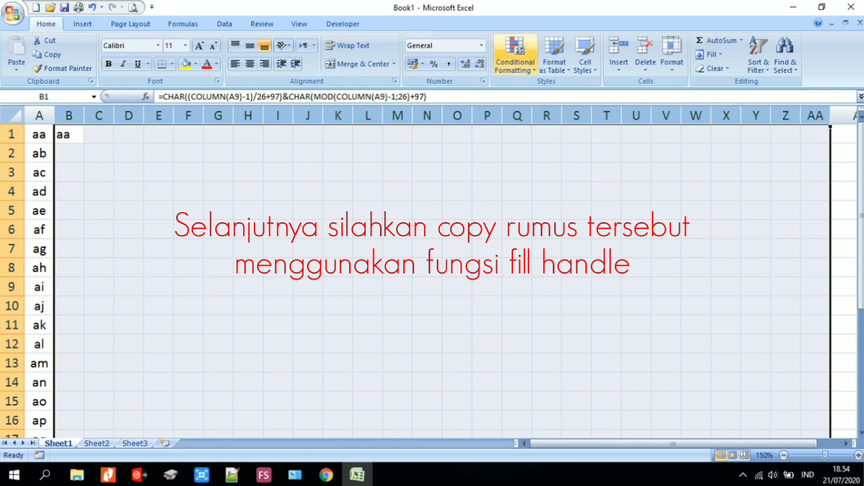
{"action": "left_click", "coordinate": [250, 63]}
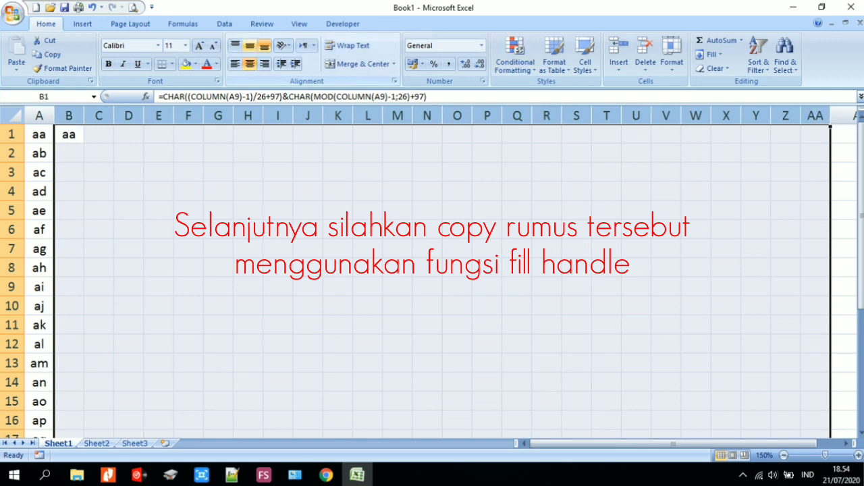
Fill the B1 formula across row 1 through cell AA1 to produce the sequence aa to az
{"action": "left_click", "coordinate": [250, 46]}
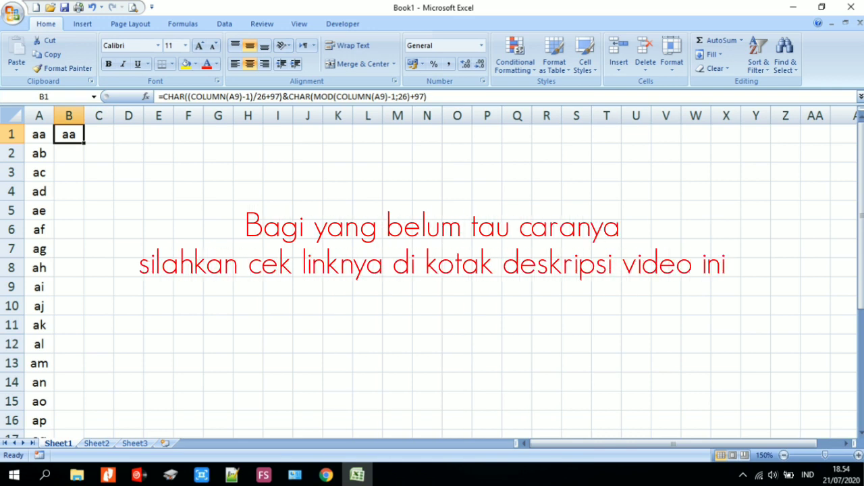
{"action": "left_click_drag", "start_coordinate": [84, 143], "coordinate": [829, 135]}
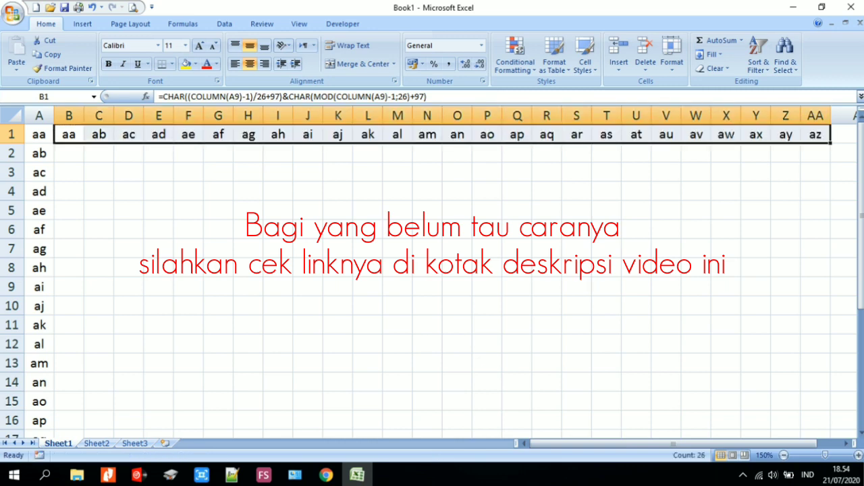
{"action": "left_click", "coordinate": [517, 173]}
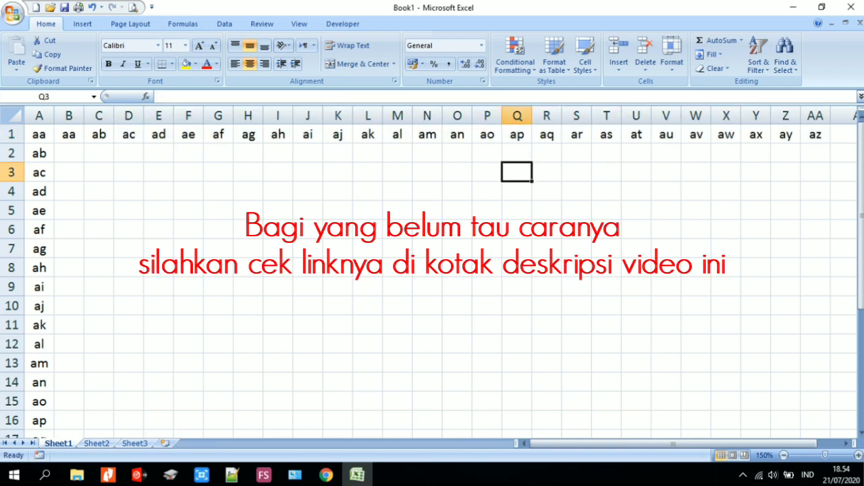
Go through the row 1 cells one by one from B1 to AA1 and read each cell's formula
{"action": "left_click", "coordinate": [69, 134]}
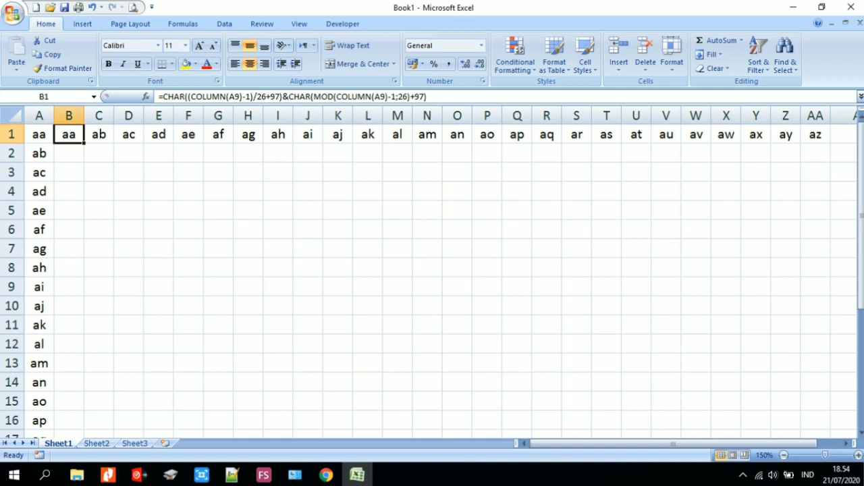
{"action": "key", "text": "Right"}
{"action": "key", "text": "Right"}
{"action": "key", "text": "Right"}
{"action": "key", "text": "Right"}
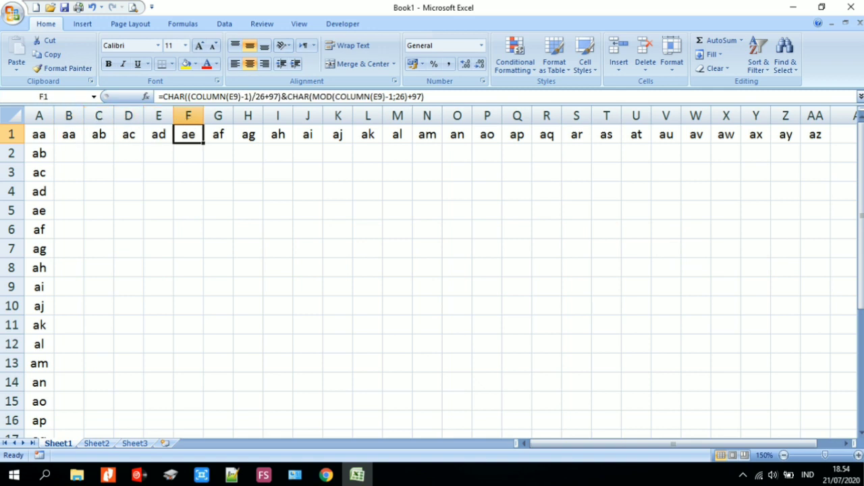
{"action": "key", "text": "Right"}
{"action": "key", "text": "Right"}
{"action": "key", "text": "Right"}
{"action": "key", "text": "Right"}
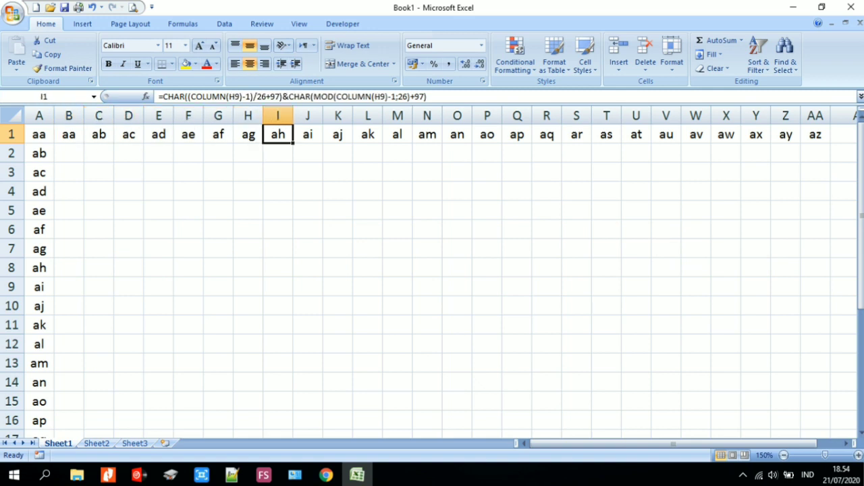
{"action": "key", "text": "Right"}
{"action": "key", "text": "Right"}
{"action": "key", "text": "Right"}
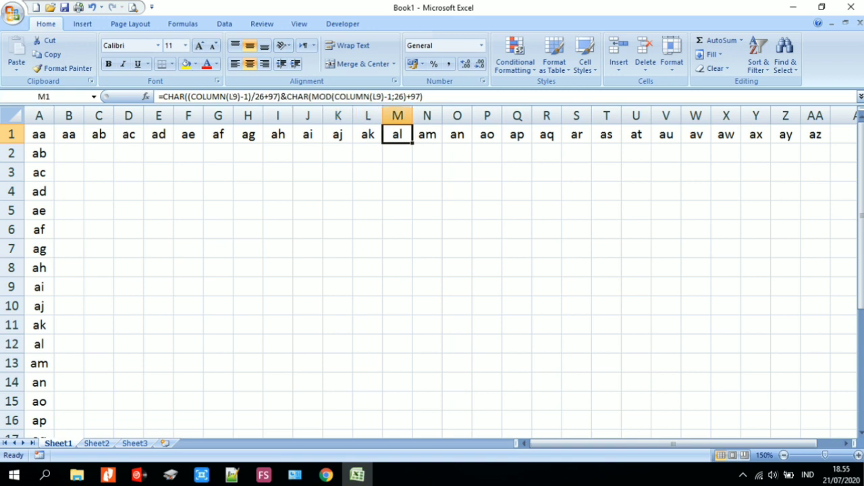
{"action": "key", "text": "Right"}
{"action": "key", "text": "Right"}
{"action": "key", "text": "Right"}
{"action": "key", "text": "Right"}
{"action": "key", "text": "Right"}
{"action": "key", "text": "Right"}
{"action": "key", "text": "Right"}
{"action": "key", "text": "Right"}
{"action": "key", "text": "Right"}
{"action": "key", "text": "Right"}
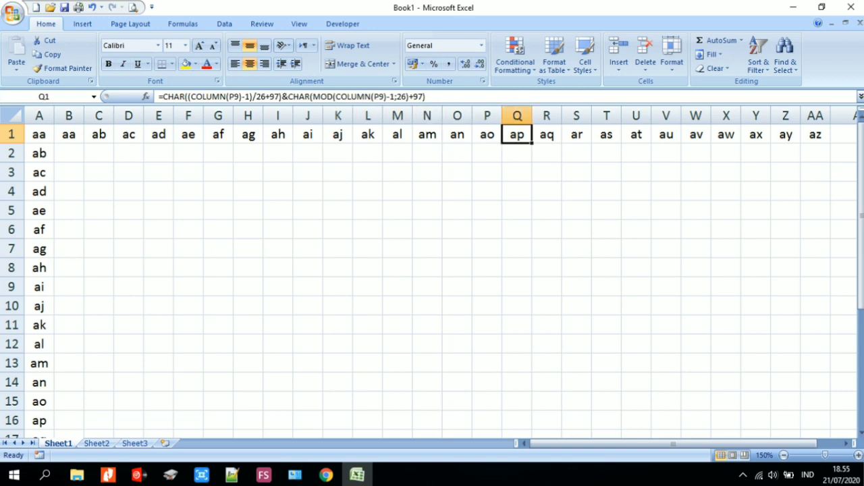
{"action": "key", "text": "Right"}
{"action": "key", "text": "Right"}
{"action": "key", "text": "Right"}
{"action": "key", "text": "Right"}
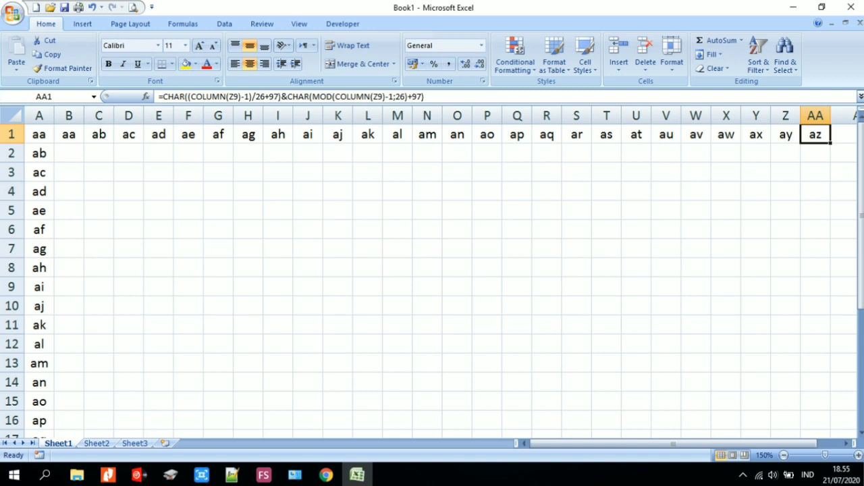
Compare the content of cell B1 with that of A1 to see which holds a formula and which plain text
{"action": "double_click", "coordinate": [76, 135]}
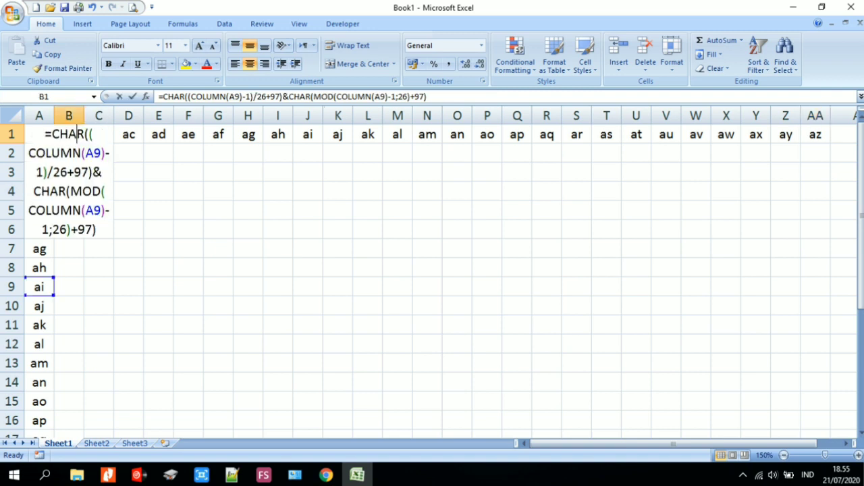
{"action": "left_click_drag", "start_coordinate": [45, 134], "coordinate": [98, 230]}
{"action": "key", "text": "Return"}
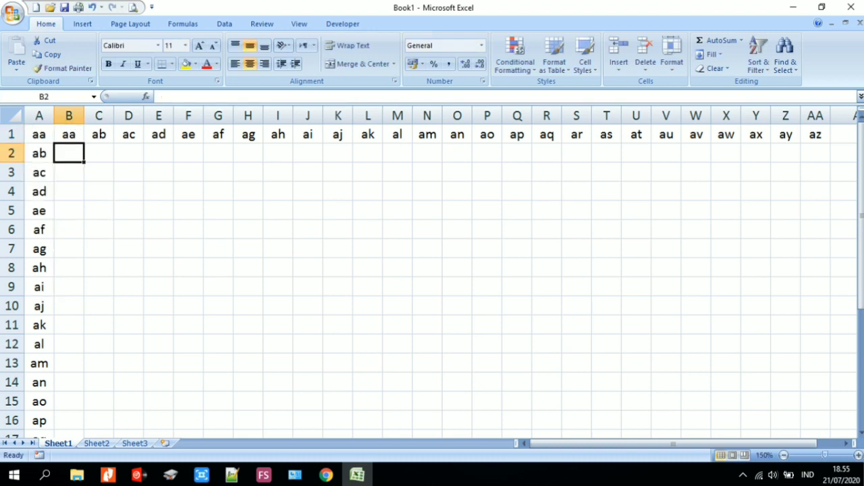
{"action": "double_click", "coordinate": [33, 134]}
{"action": "left_click_drag", "start_coordinate": [31, 134], "coordinate": [48, 135]}
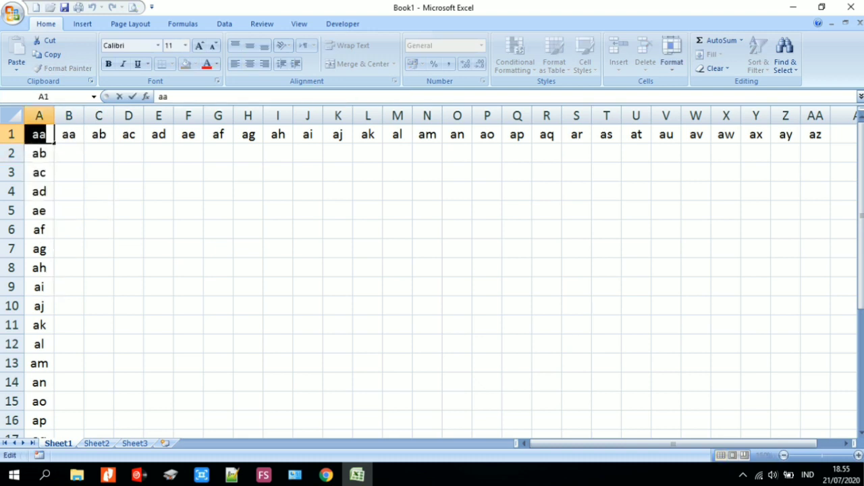
{"action": "double_click", "coordinate": [68, 134]}
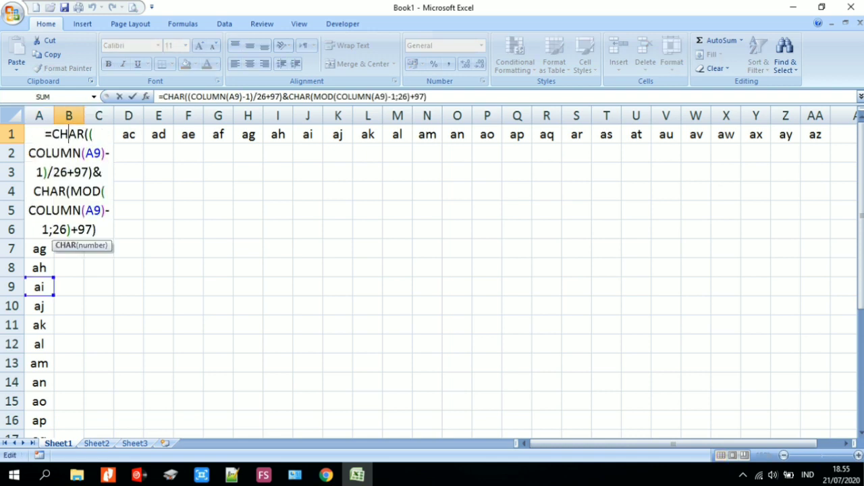
{"action": "key", "text": "Return"}
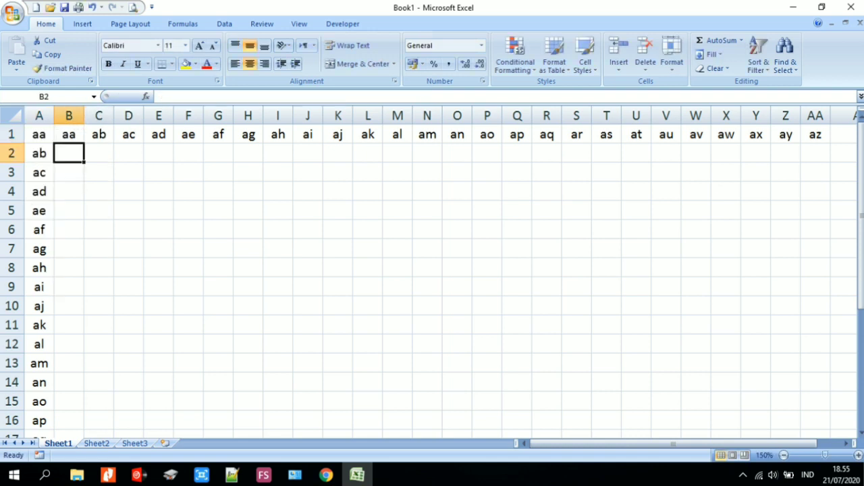
Inspect the formulas in C1 and G1, removing the stray O1 reference from G1 before leaving it
{"action": "double_click", "coordinate": [106, 134]}
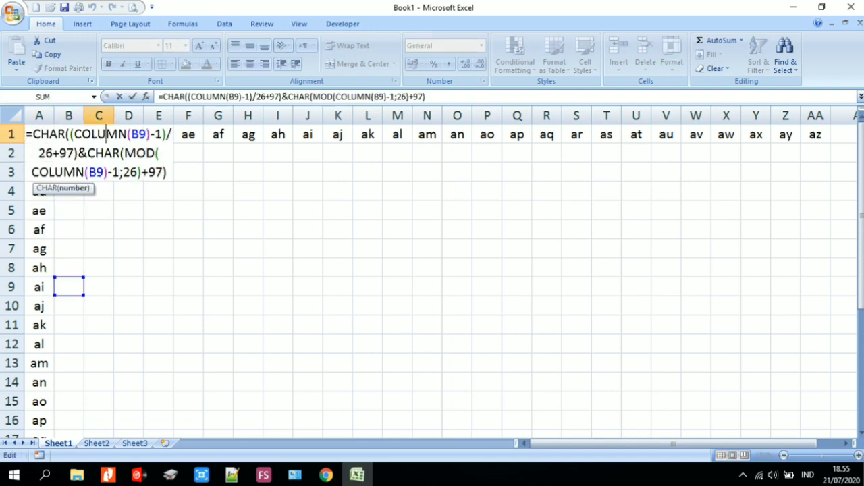
{"action": "double_click", "coordinate": [222, 134]}
{"action": "left_click", "coordinate": [457, 134]}
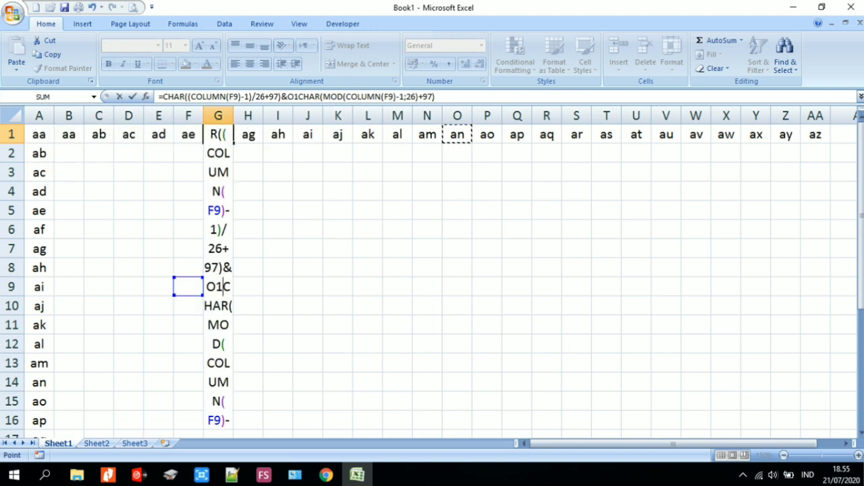
{"action": "key", "text": "BackSpace"}
{"action": "key", "text": "BackSpace"}
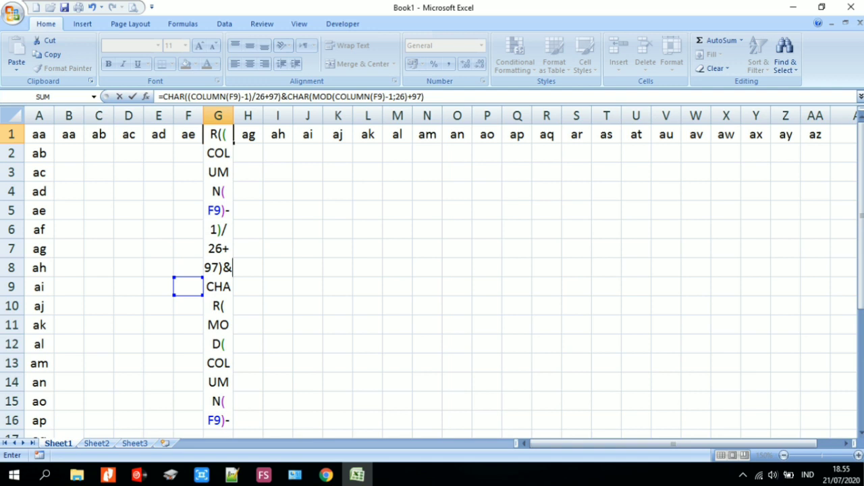
{"action": "key", "text": "Return"}
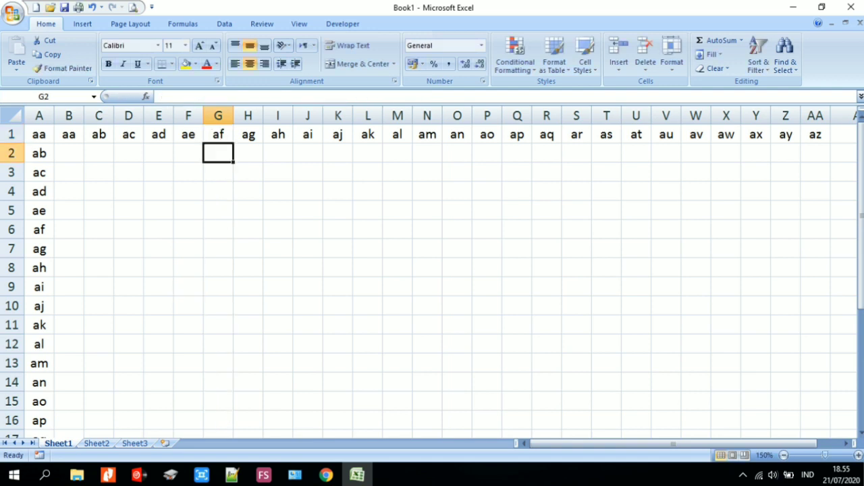
Copy B1:AA1 and paste it over itself with Paste Special set to Values to remove the formulas
{"action": "left_click_drag", "start_coordinate": [69, 135], "coordinate": [815, 134]}
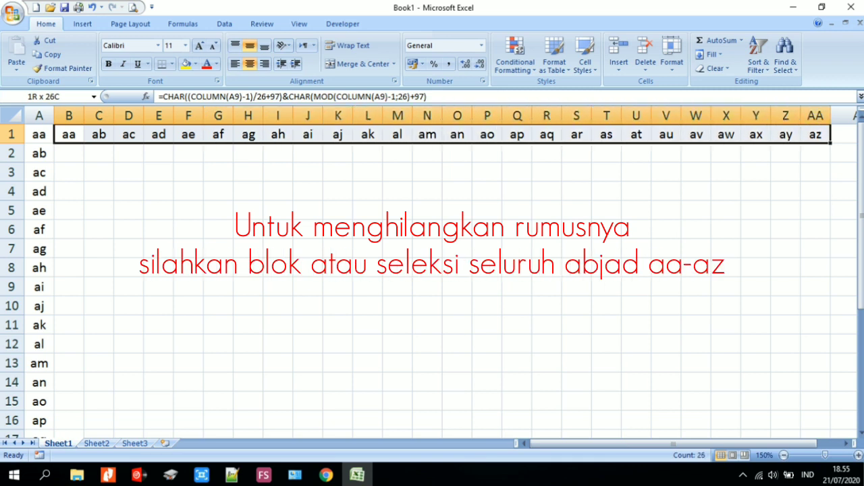
{"action": "left_click_drag", "start_coordinate": [816, 134], "coordinate": [816, 134]}
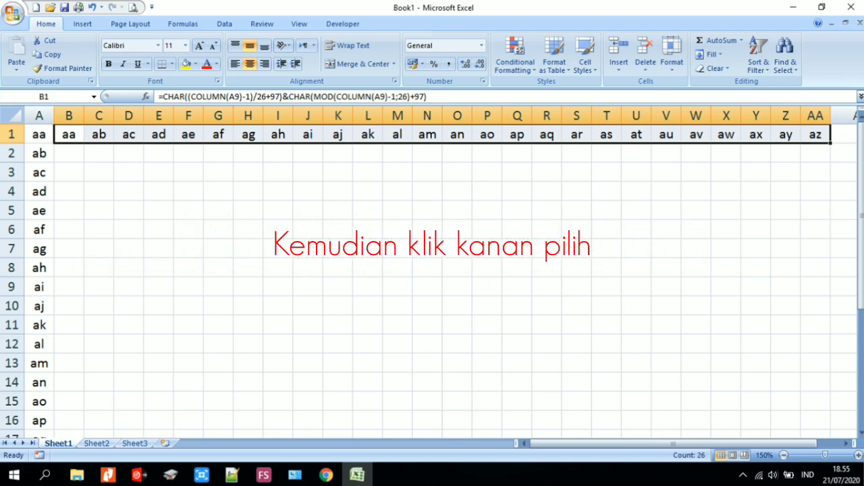
{"action": "right_click", "coordinate": [815, 134]}
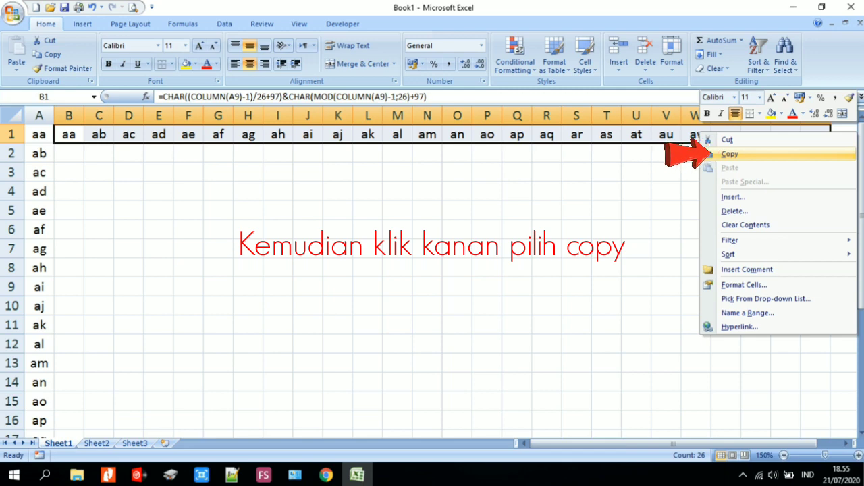
{"action": "left_click", "coordinate": [727, 154]}
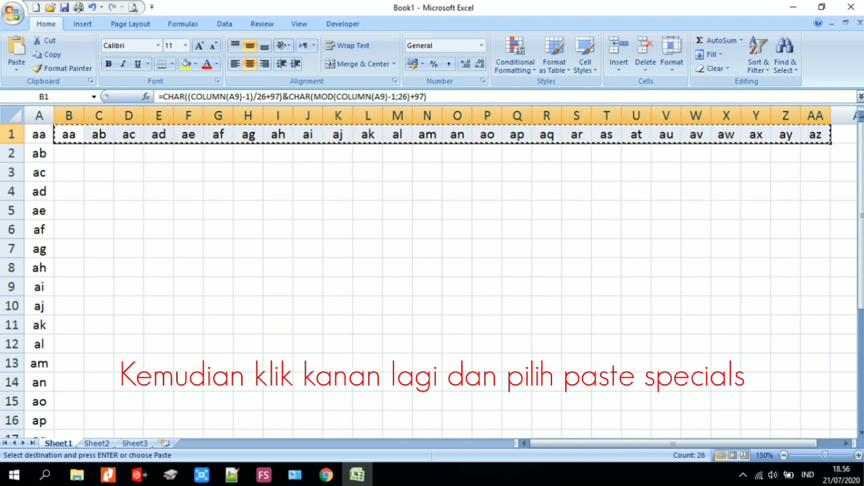
{"action": "right_click", "coordinate": [620, 134]}
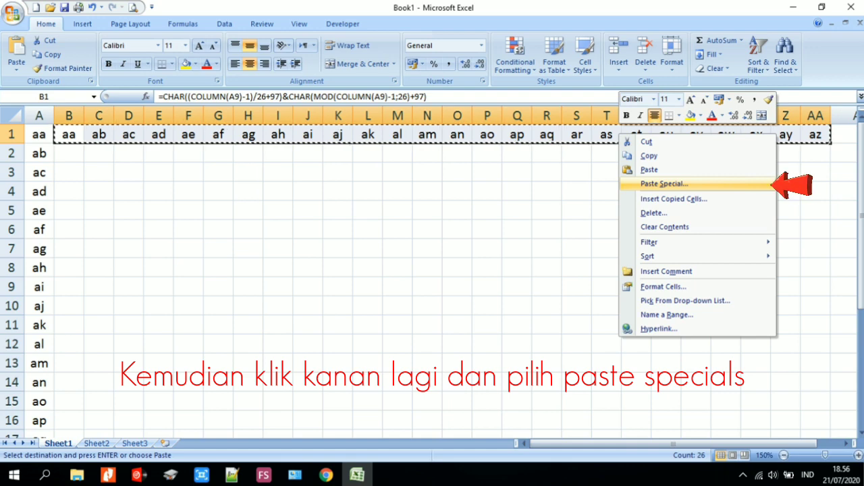
{"action": "left_click", "coordinate": [664, 183]}
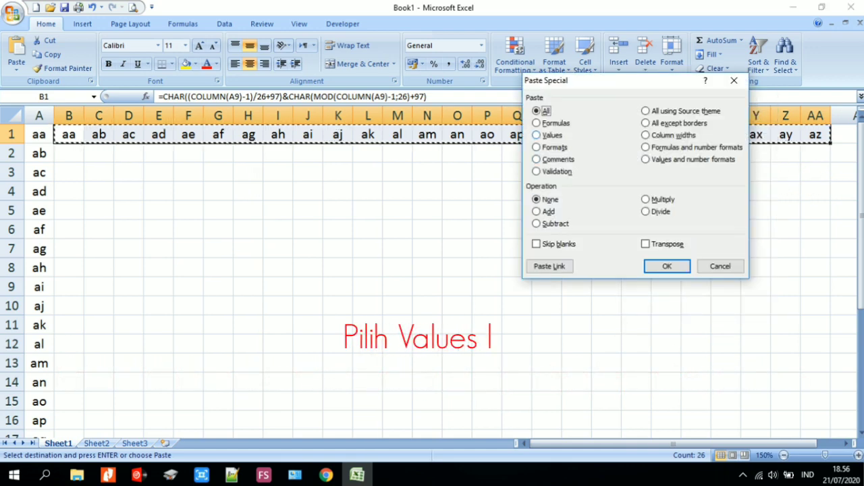
{"action": "left_click", "coordinate": [537, 135]}
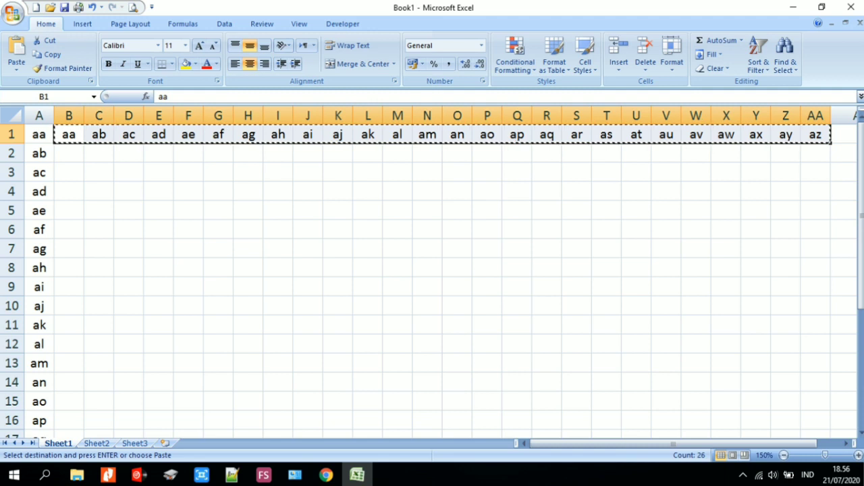
Check the row 1 cells one by one from B1 past I1 for plain text instead of formulas
{"action": "double_click", "coordinate": [69, 135]}
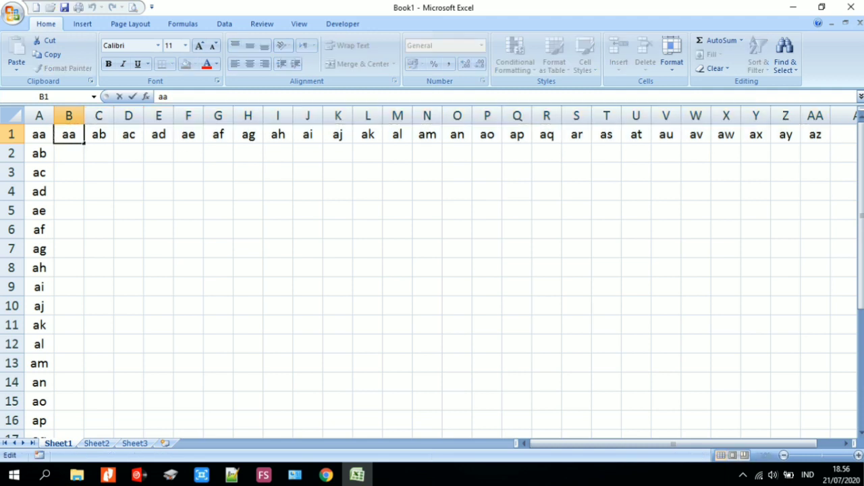
{"action": "double_click", "coordinate": [69, 134]}
{"action": "double_click", "coordinate": [99, 134]}
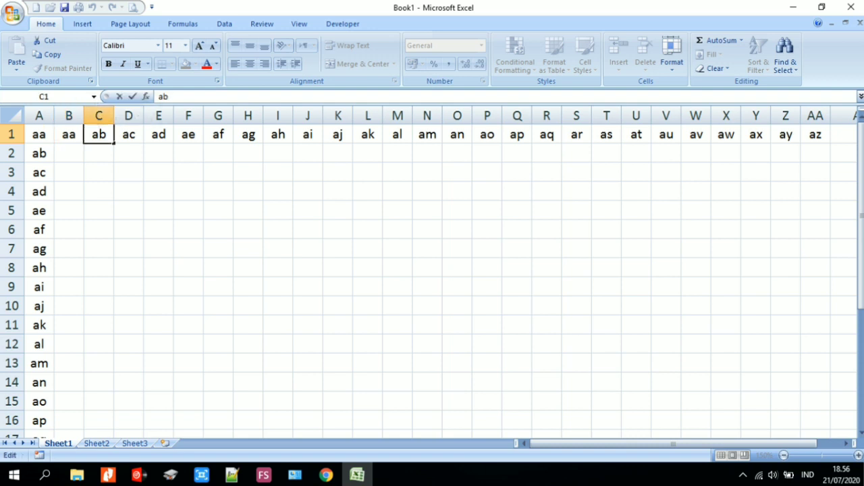
{"action": "double_click", "coordinate": [114, 135]}
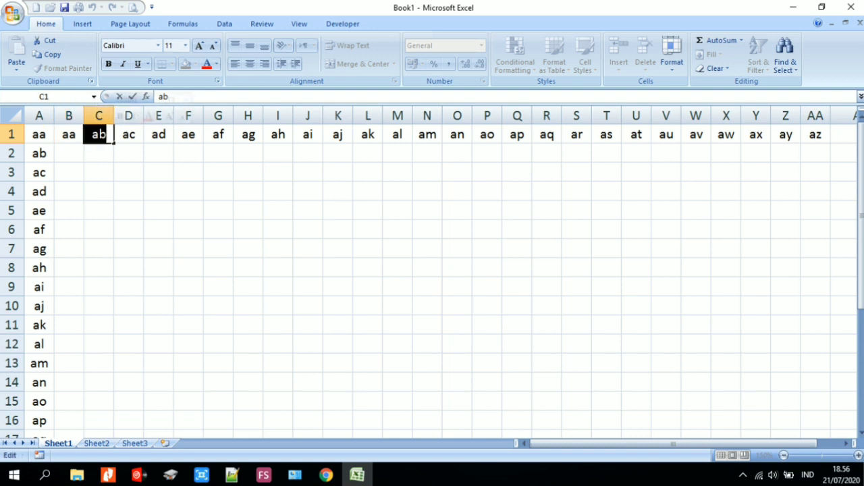
{"action": "double_click", "coordinate": [123, 135]}
{"action": "double_click", "coordinate": [135, 134]}
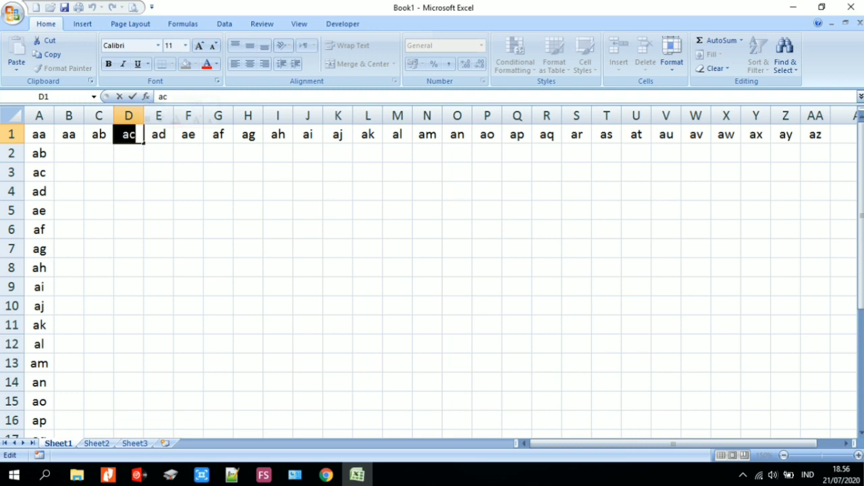
{"action": "double_click", "coordinate": [152, 134]}
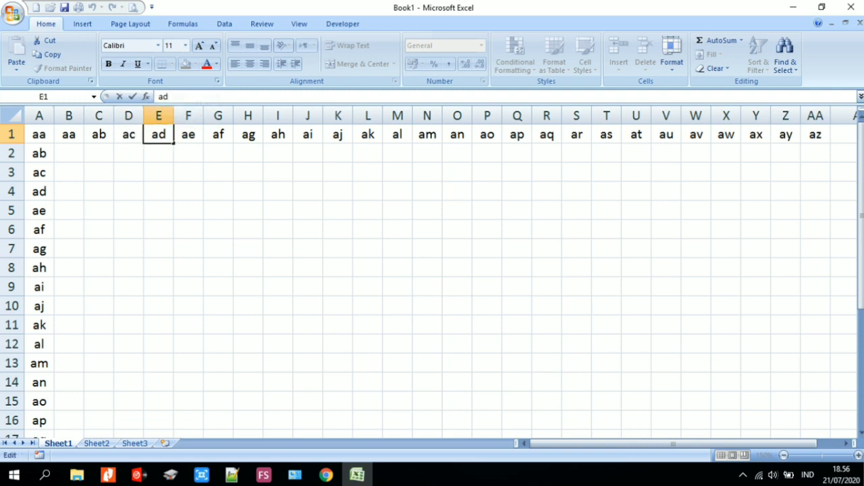
{"action": "double_click", "coordinate": [162, 134]}
{"action": "double_click", "coordinate": [180, 135]}
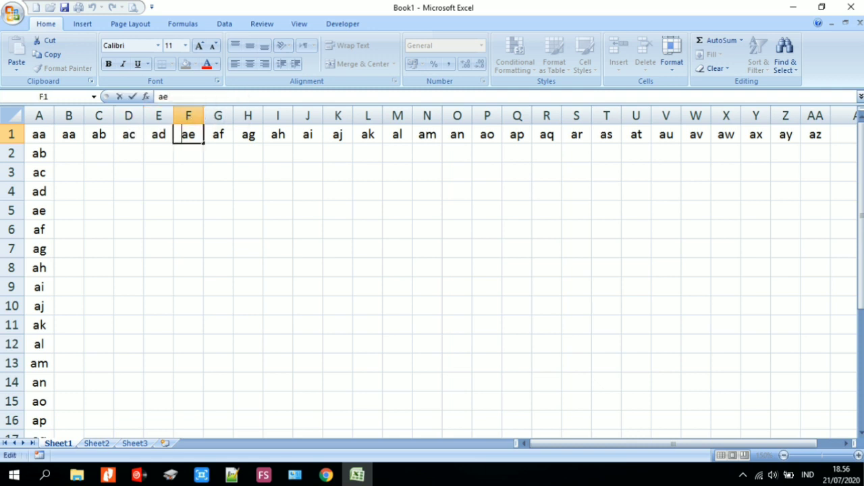
{"action": "double_click", "coordinate": [193, 135]}
{"action": "double_click", "coordinate": [211, 135]}
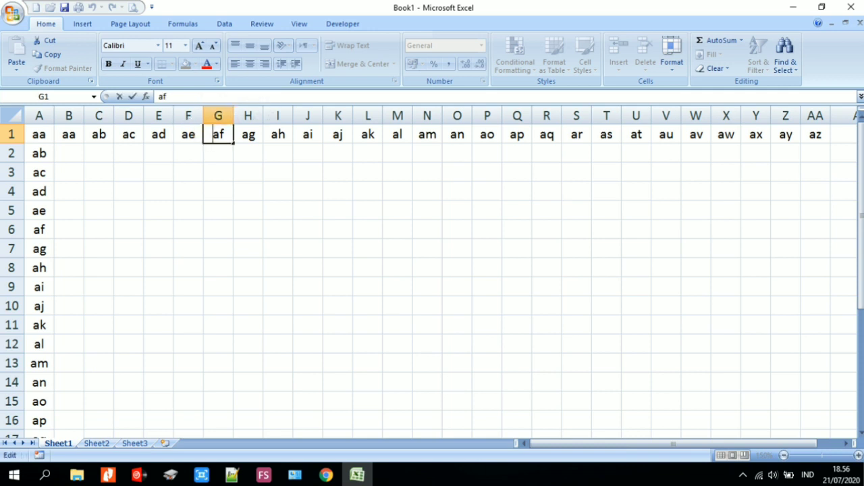
{"action": "double_click", "coordinate": [224, 134]}
{"action": "key", "text": "Tab"}
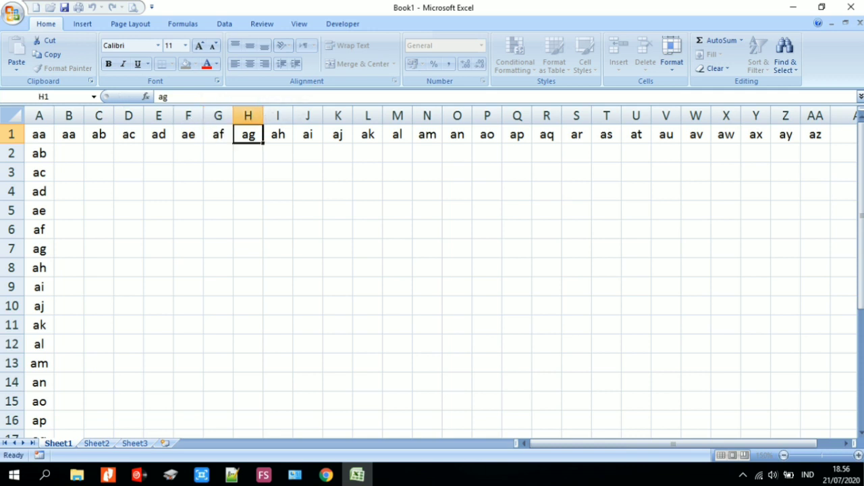
{"action": "key", "text": "F2"}
{"action": "key", "text": "shift+Home"}
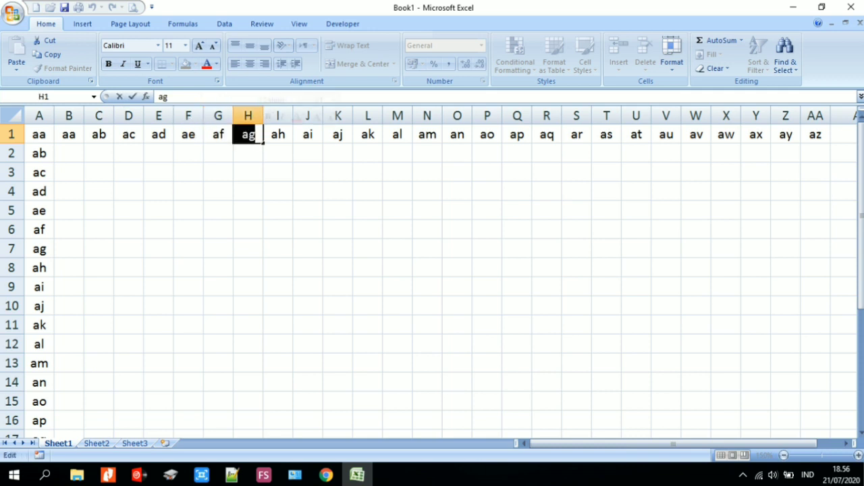
{"action": "key", "text": "Tab"}
{"action": "key", "text": "F2"}
{"action": "key", "text": "shift+Home"}
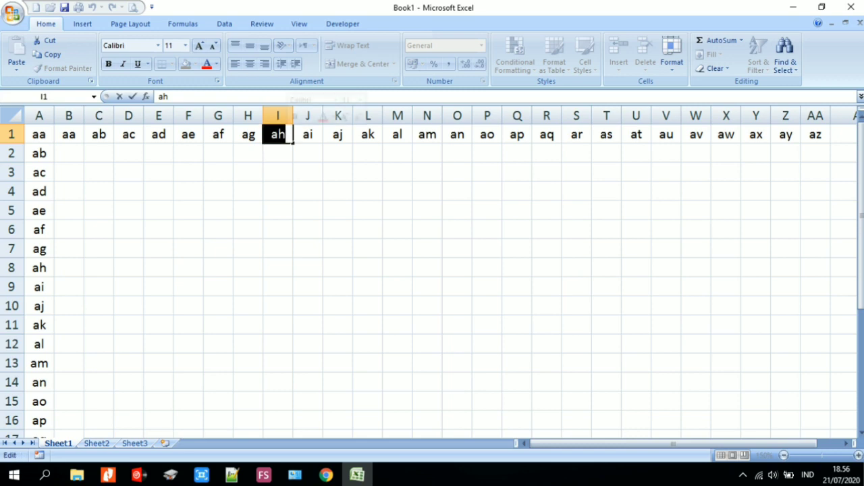
{"action": "key", "text": "Tab"}
{"action": "key", "text": "F2"}
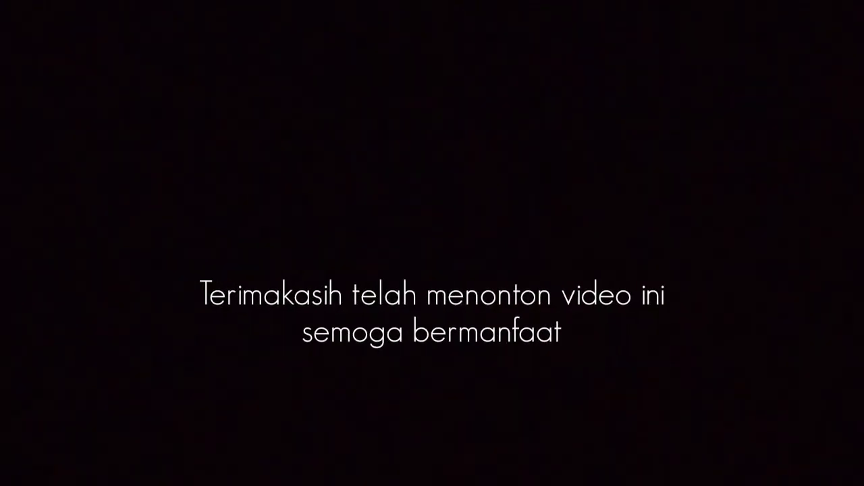